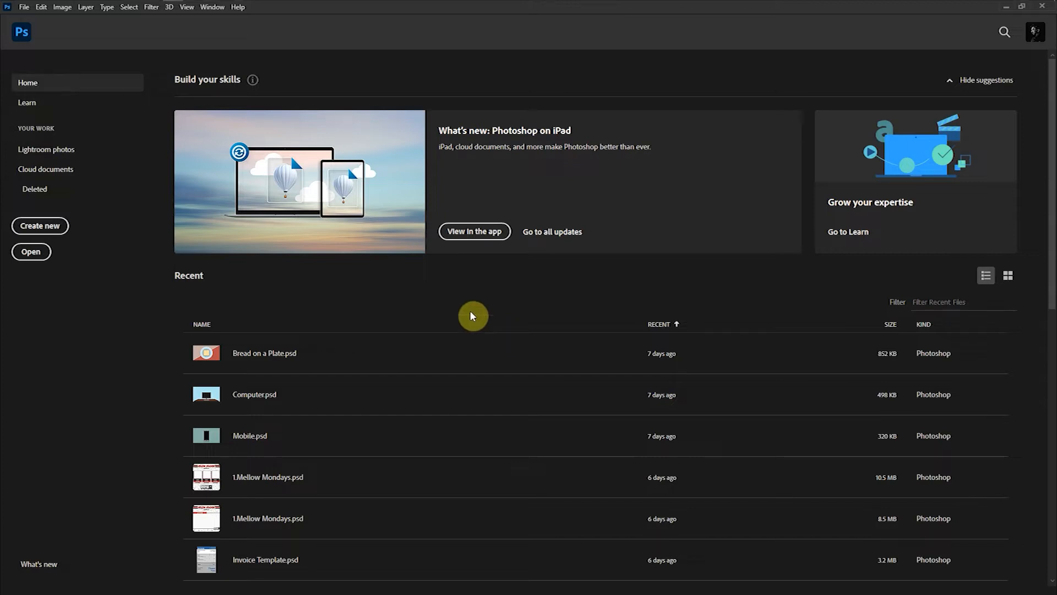
# Step: Create a new 1920 x 1080 px document at 300 ppi with a white background and fit it to the screen
pyautogui.click(42, 226)
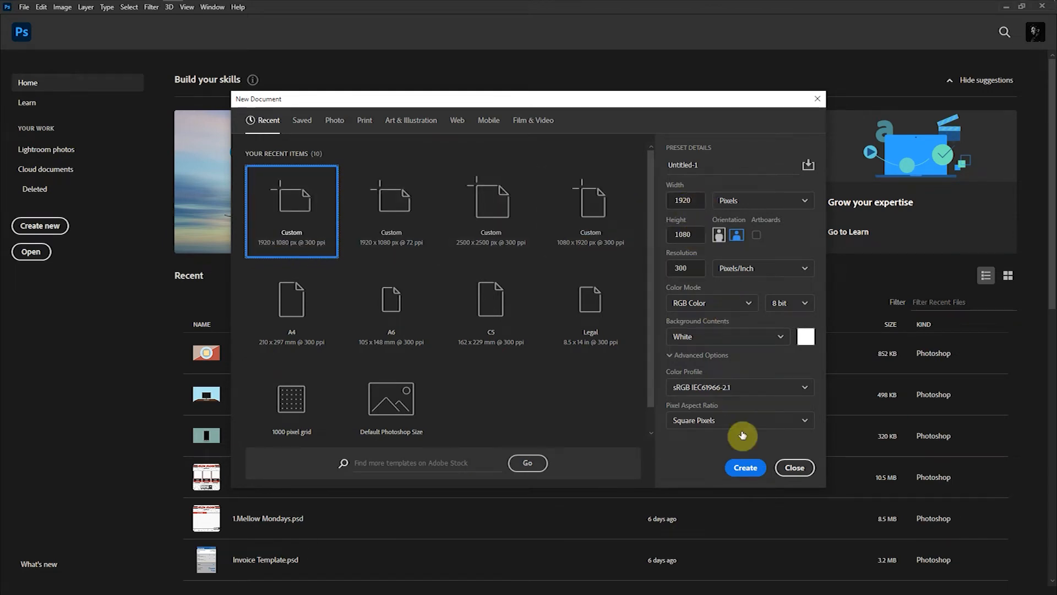
pyautogui.click(744, 468)
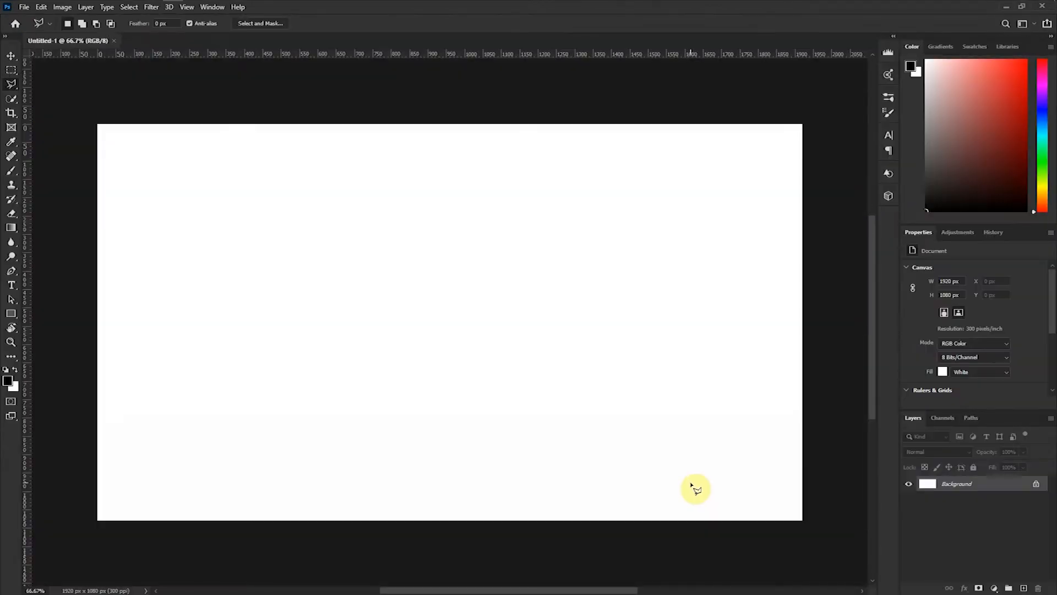
pyautogui.hotkey('ctrl', '0')
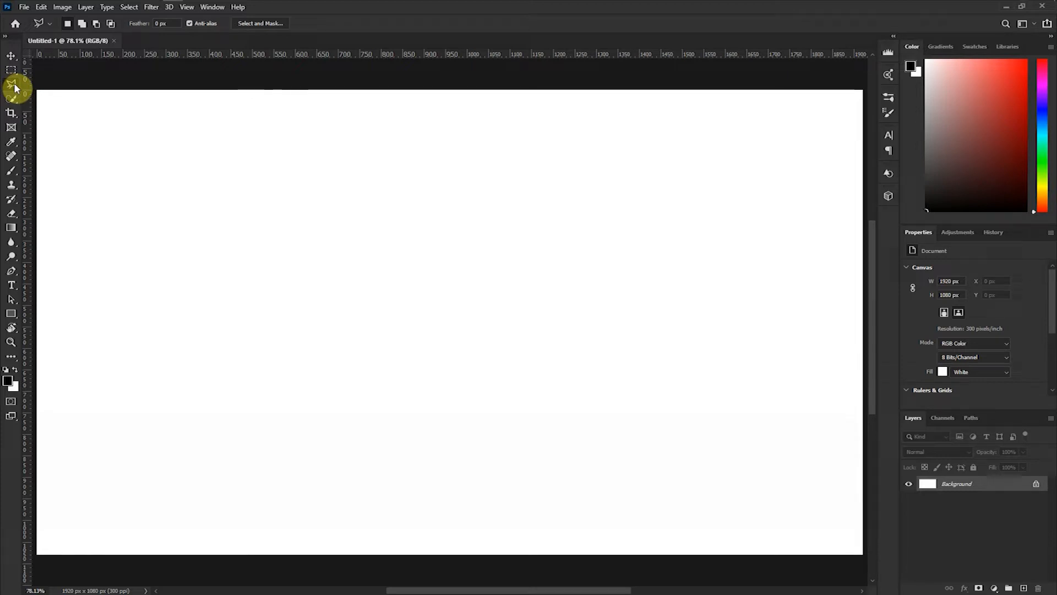
# Step: Draw a freehand Lasso selection about 670 px wide and 205 px high in the upper-left area of the canvas
pyautogui.rightClick(15, 83)
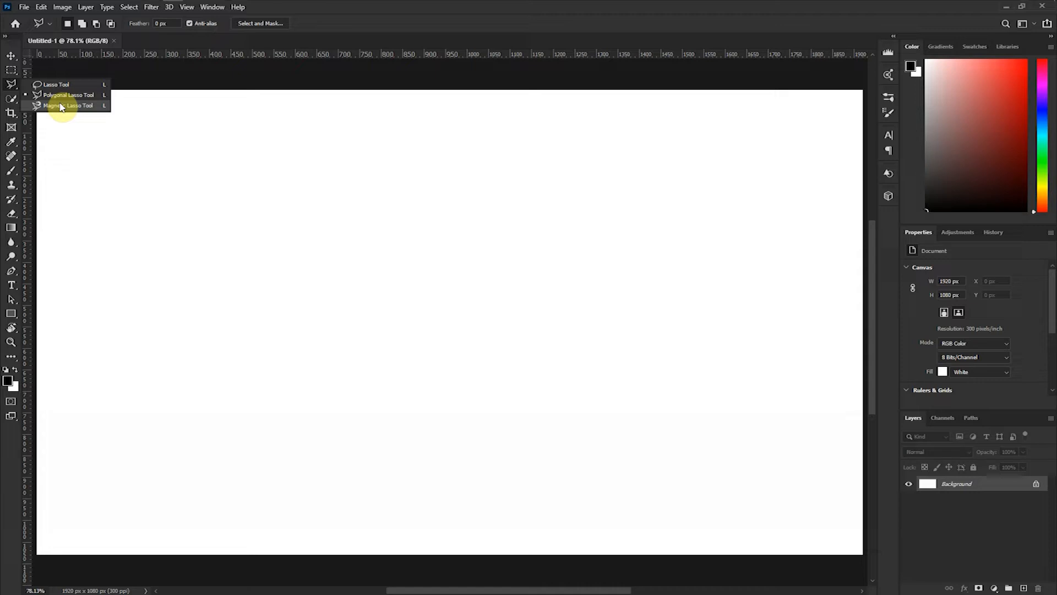
pyautogui.click(11, 70)
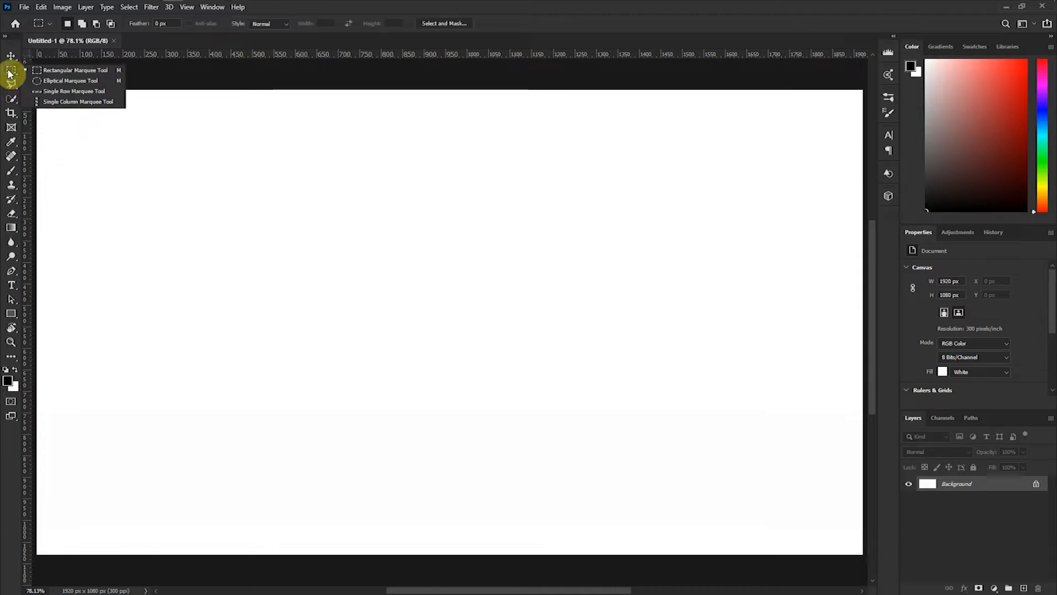
pyautogui.click(11, 84)
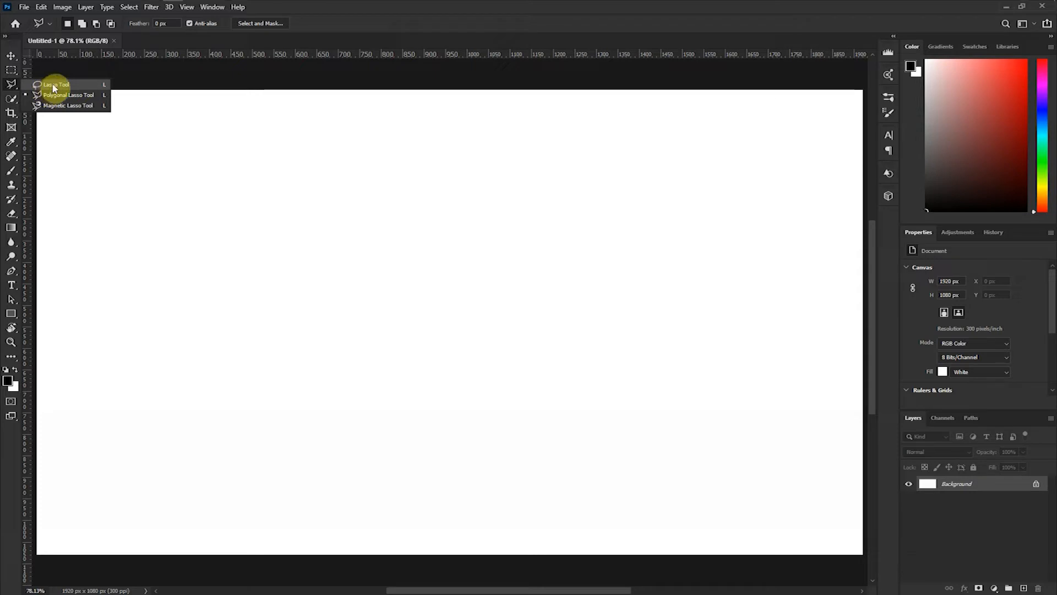
pyautogui.click(49, 88)
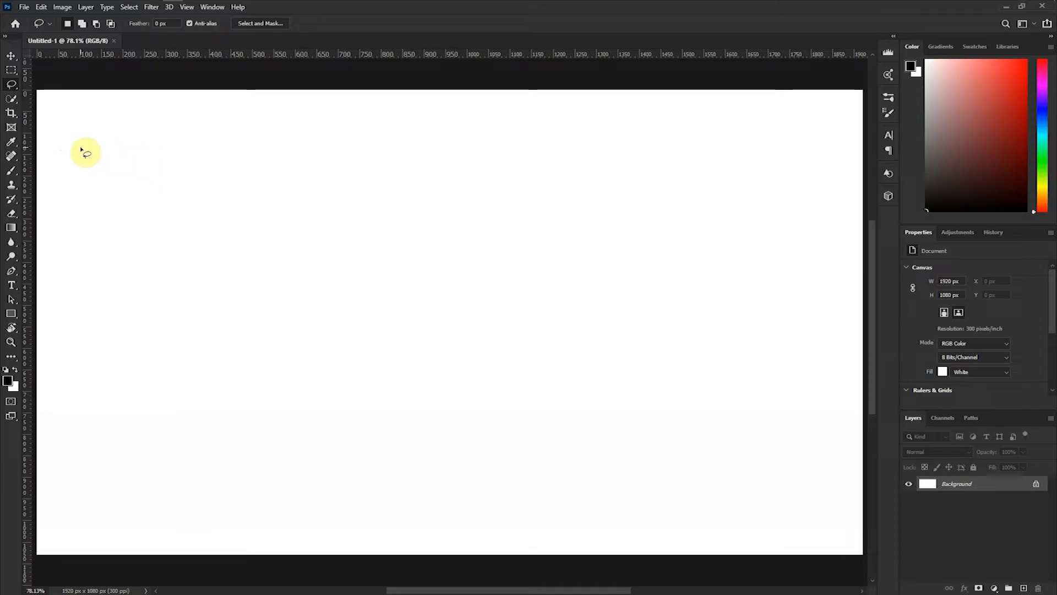
pyautogui.moveTo(81, 149)
pyautogui.mouseDown()
pyautogui.moveTo(137, 140)
pyautogui.moveTo(184, 122)
pyautogui.moveTo(248, 134)
pyautogui.moveTo(338, 128)
pyautogui.moveTo(366, 166)
pyautogui.moveTo(367, 195)
pyautogui.moveTo(354, 209)
pyautogui.moveTo(199, 203)
pyautogui.moveTo(126, 183)
pyautogui.moveTo(82, 147)
pyautogui.mouseUp()
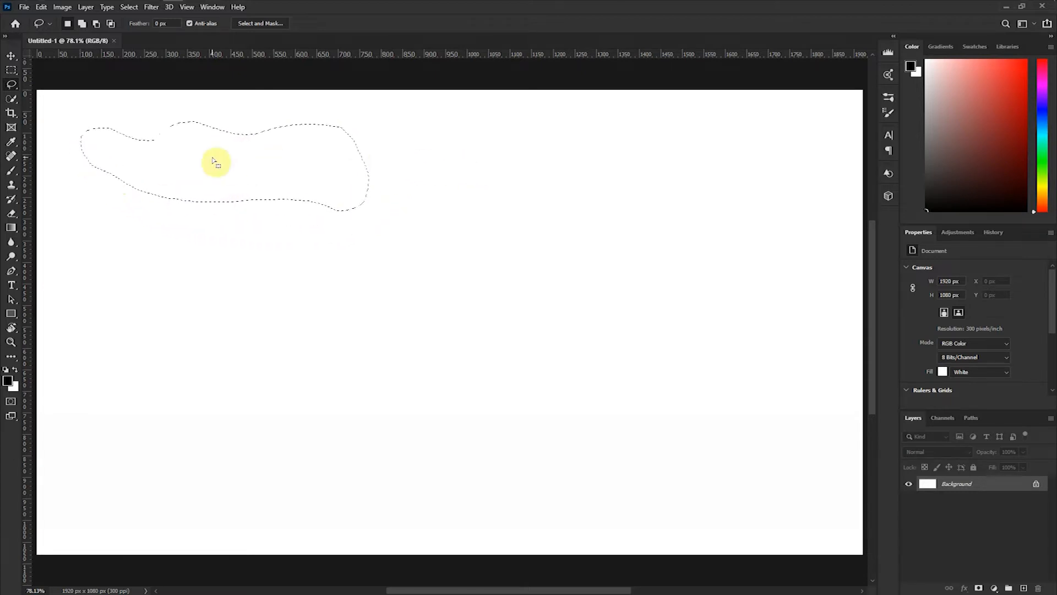
# Step: Fill the freehand selection with red ff0000 in Normal mode at 100% opacity and deselect it
pyautogui.rightClick(267, 156)
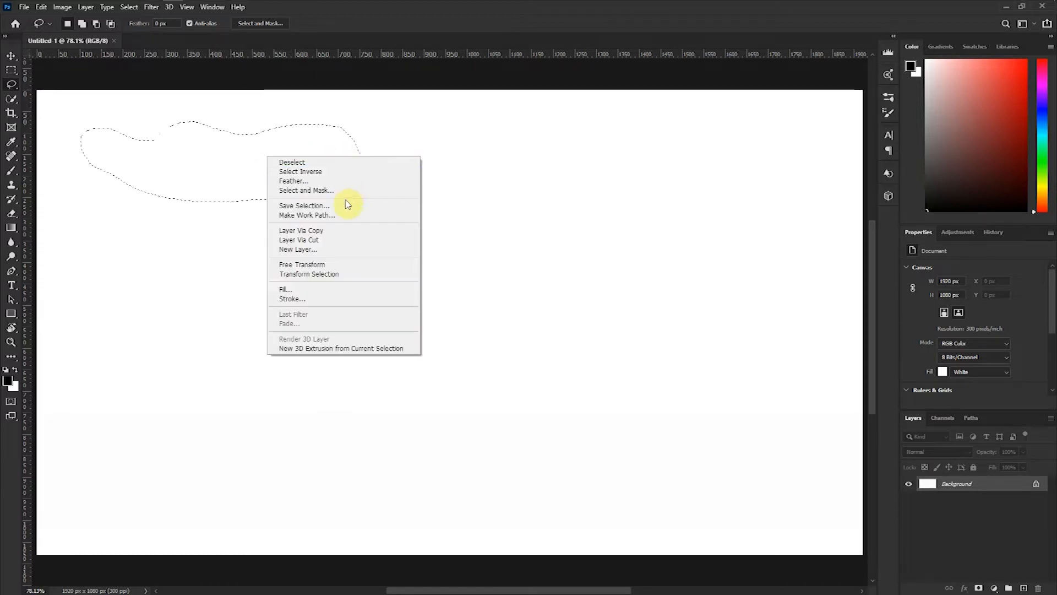
pyautogui.click(305, 290)
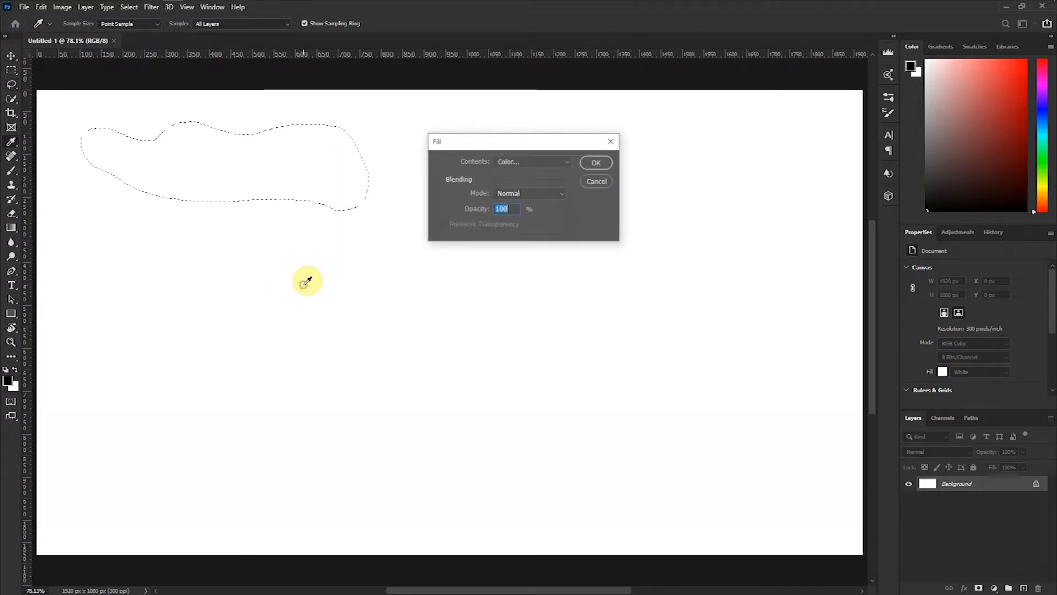
pyautogui.click(550, 161)
pyautogui.click(531, 191)
pyautogui.moveTo(532, 273); pyautogui.dragTo(537, 289)
pyautogui.moveTo(499, 245); pyautogui.dragTo(528, 127)
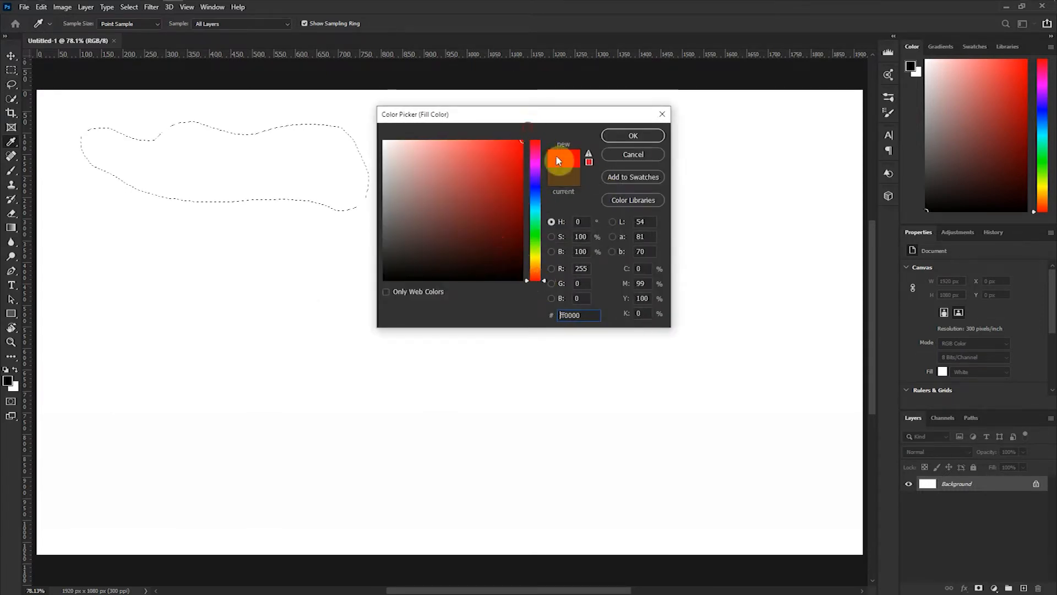
pyautogui.click(628, 137)
pyautogui.click(584, 150)
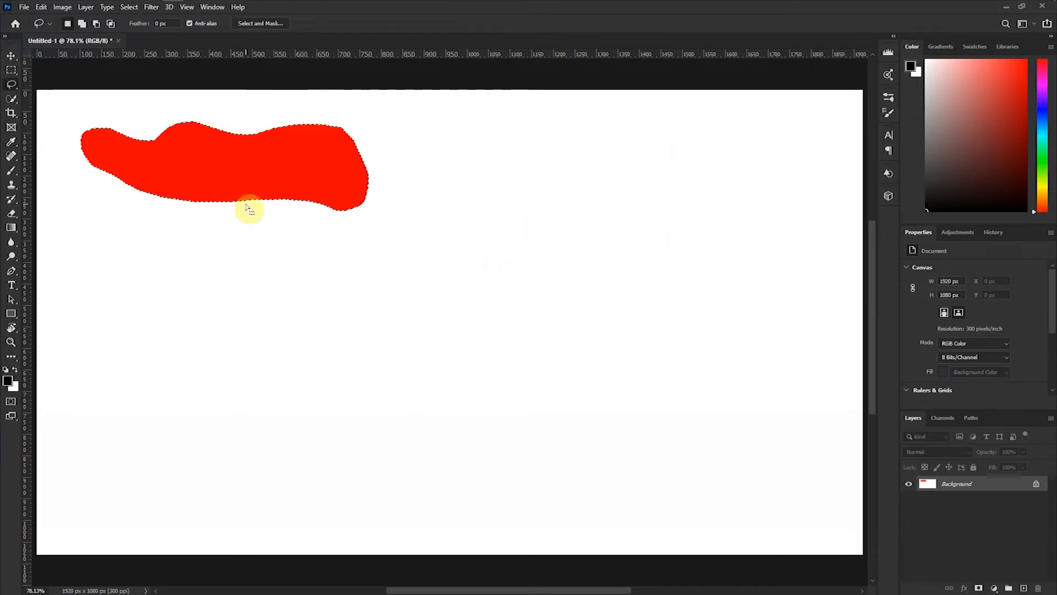
pyautogui.hotkey('ctrl', 'd')
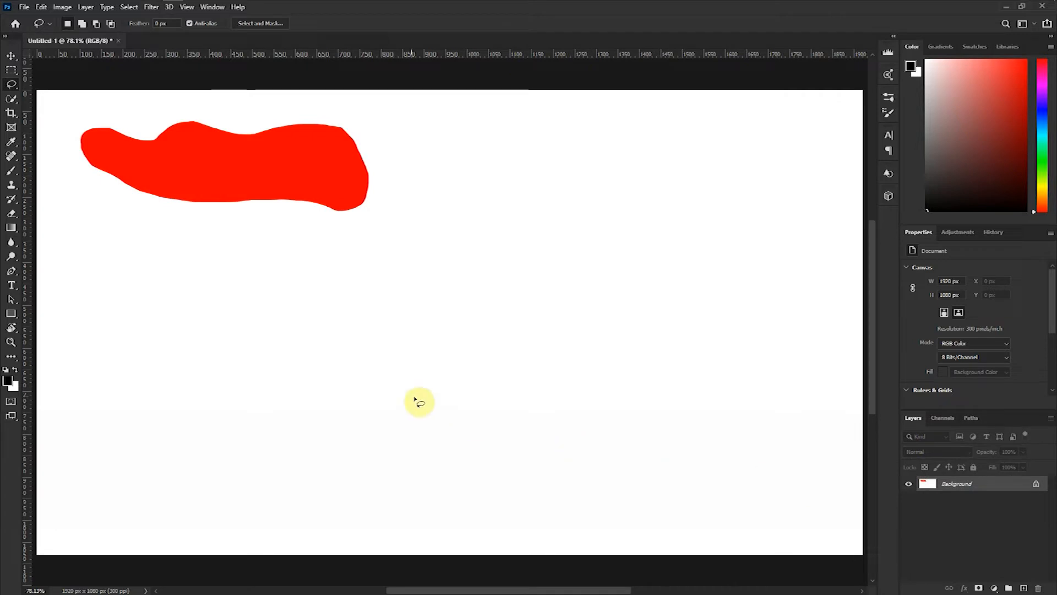
# Step: Undo the red fill and the freehand selection on the canvas
pyautogui.press('ctrl')
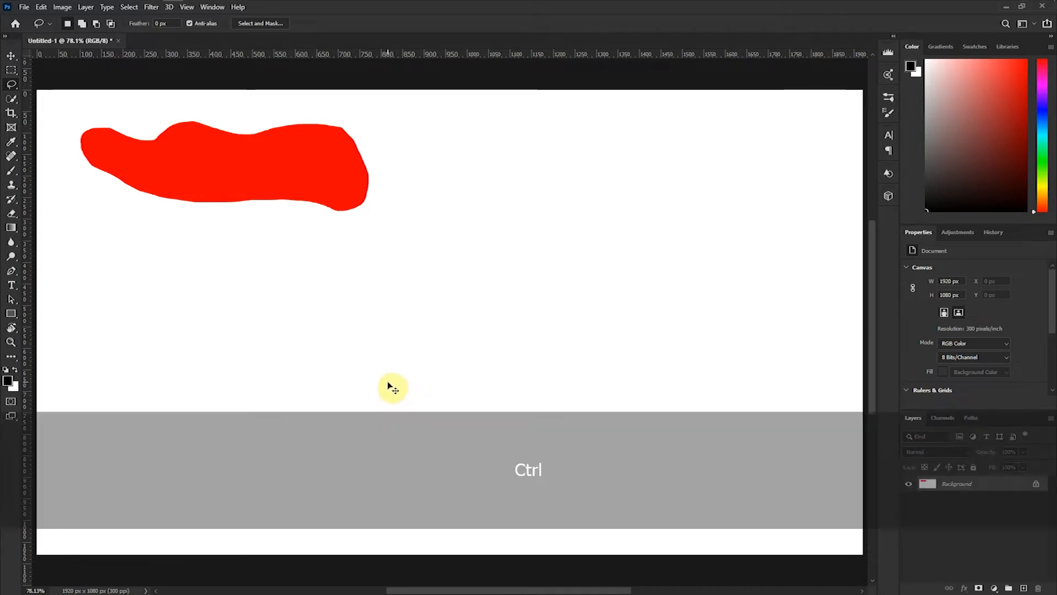
pyautogui.hotkey('ctrl', 'z')
pyautogui.hotkey('ctrl', 'z')
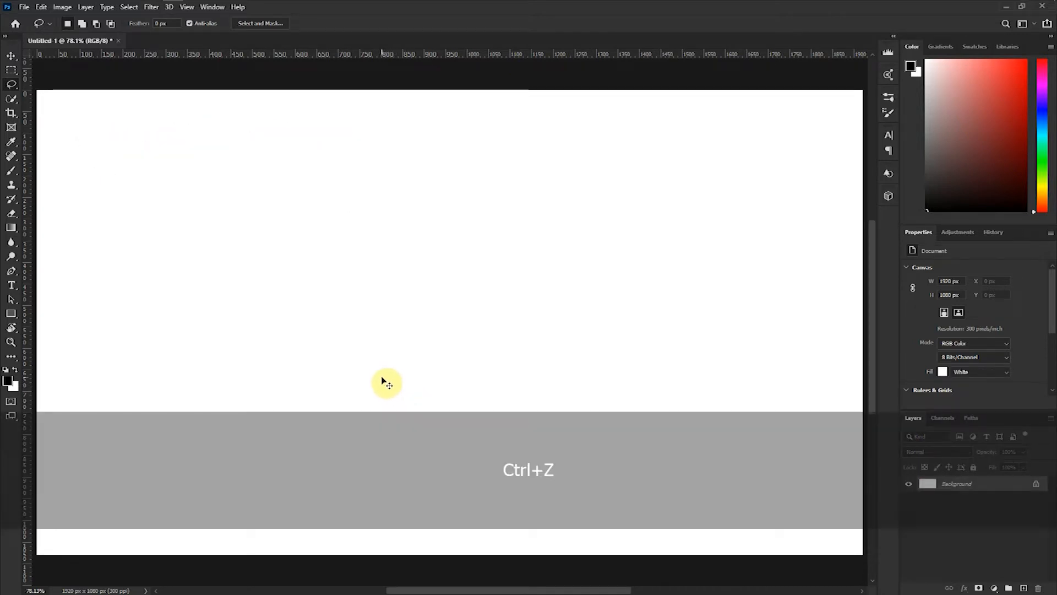
# Step: Practise freehand Lasso selections, ending with one about 545 px wide and 325 px high in the upper middle of the canvas
pyautogui.rightClick(11, 84)
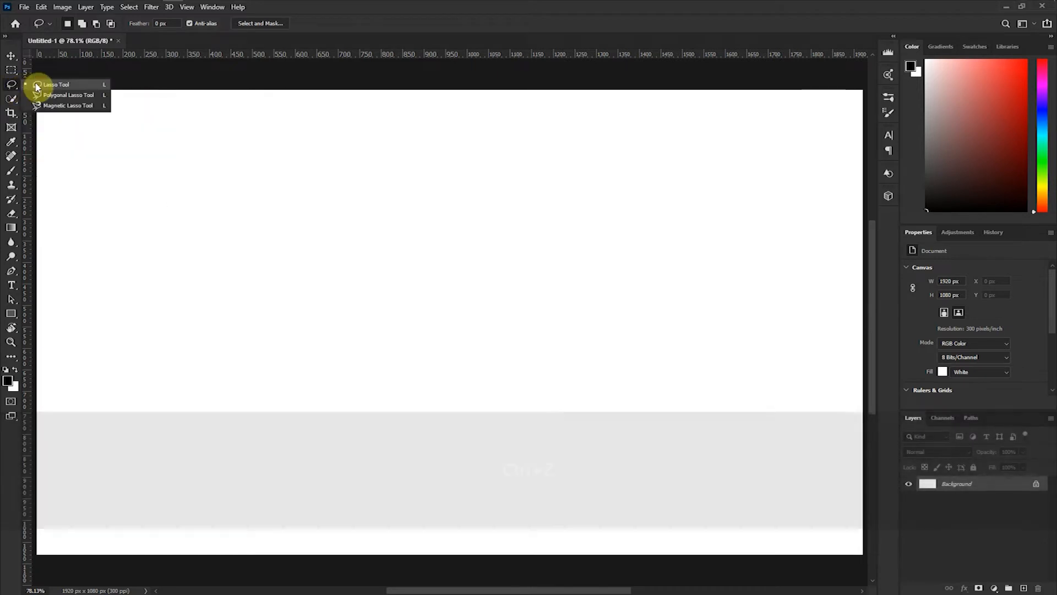
pyautogui.click(42, 83)
pyautogui.moveTo(70, 102)
pyautogui.mouseDown()
pyautogui.moveTo(83, 230)
pyautogui.moveTo(137, 311)
pyautogui.moveTo(199, 293)
pyautogui.moveTo(187, 227)
pyautogui.moveTo(193, 155)
pyautogui.moveTo(77, 101)
pyautogui.mouseUp()
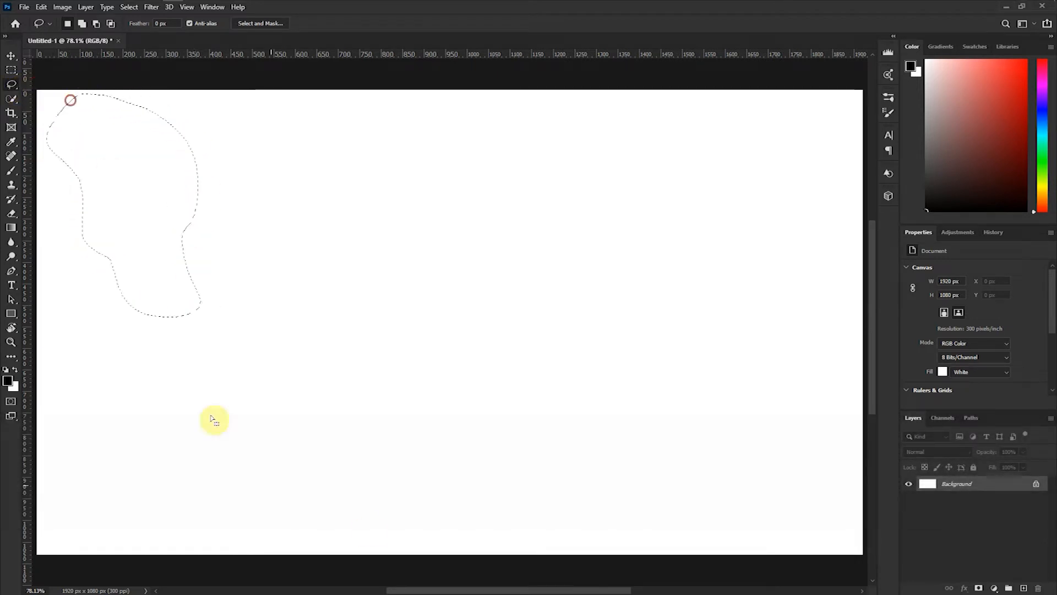
pyautogui.moveTo(227, 147)
pyautogui.mouseDown()
pyautogui.moveTo(336, 140)
pyautogui.moveTo(378, 312)
pyautogui.moveTo(246, 316)
pyautogui.moveTo(228, 147)
pyautogui.mouseUp()
pyautogui.moveTo(488, 136)
pyautogui.mouseDown()
pyautogui.moveTo(413, 149)
pyautogui.moveTo(424, 259)
pyautogui.moveTo(504, 276)
pyautogui.moveTo(646, 262)
pyautogui.moveTo(627, 184)
pyautogui.moveTo(554, 137)
pyautogui.moveTo(465, 145)
pyautogui.mouseUp()
# Step: Stroke the freehand selection with a 15 px black centered outline at 100% opacity and deselect it
pyautogui.rightClick(516, 185)
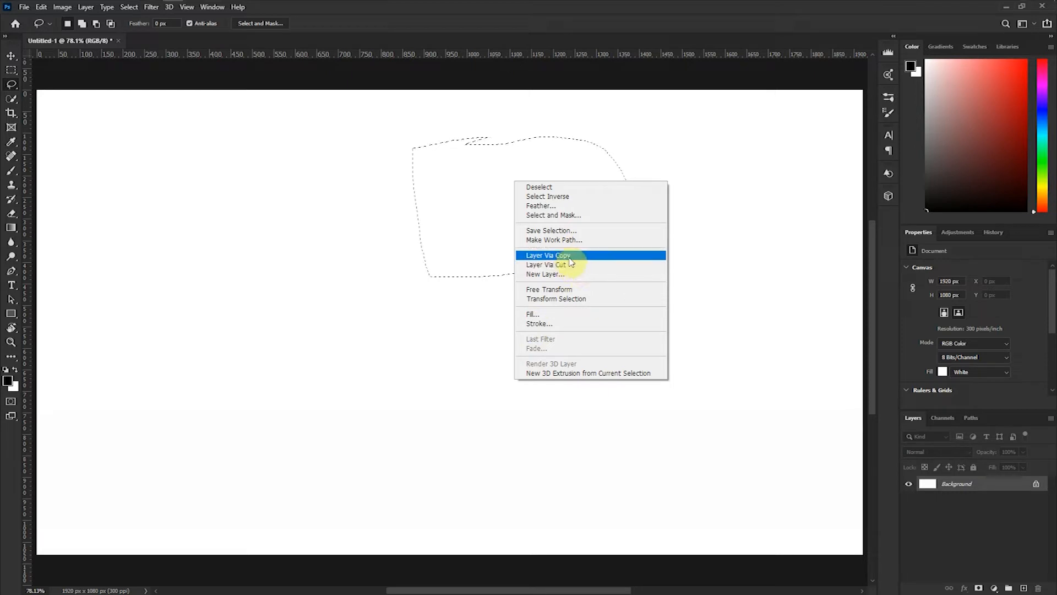
pyautogui.click(540, 324)
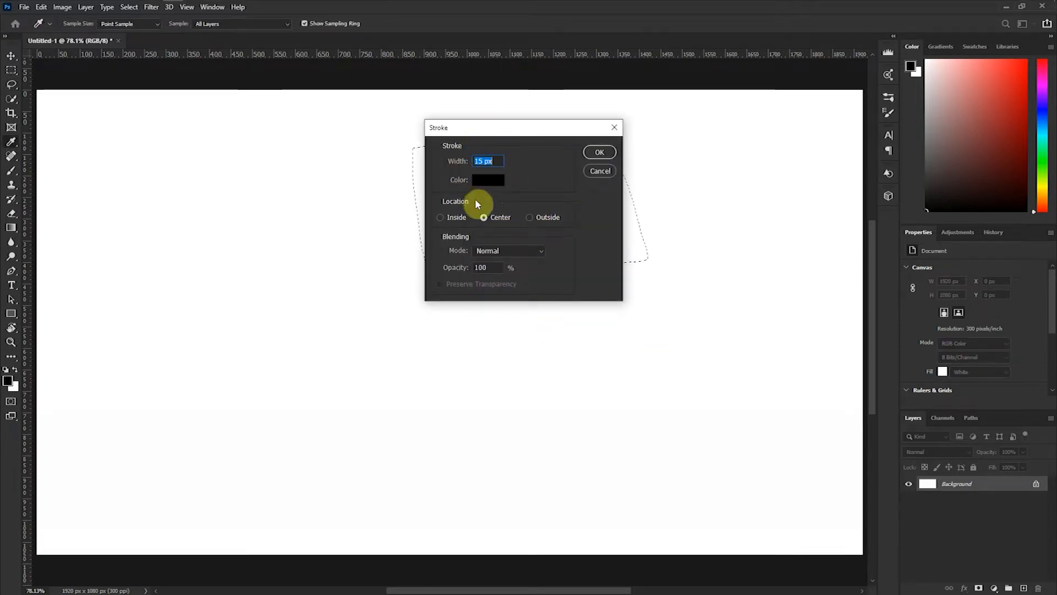
pyautogui.click(593, 154)
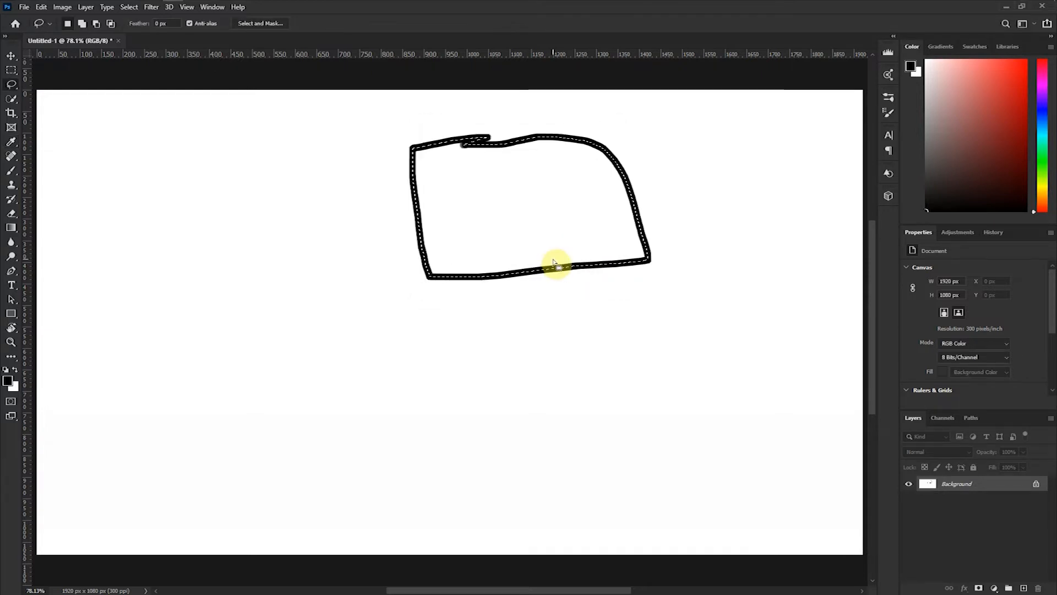
pyautogui.click(11, 56)
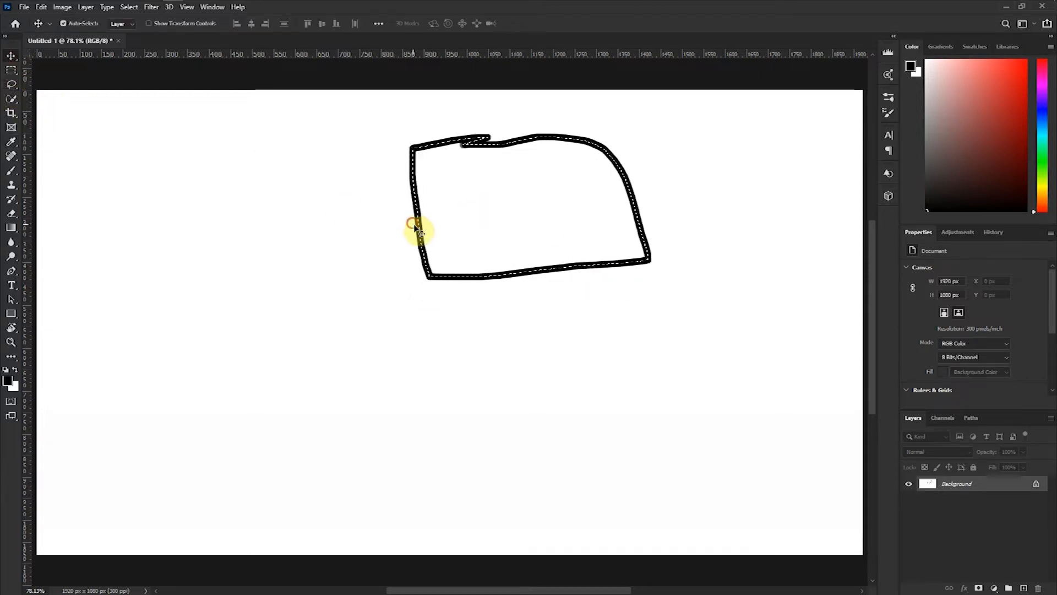
pyautogui.hotkey('ctrl', 'd')
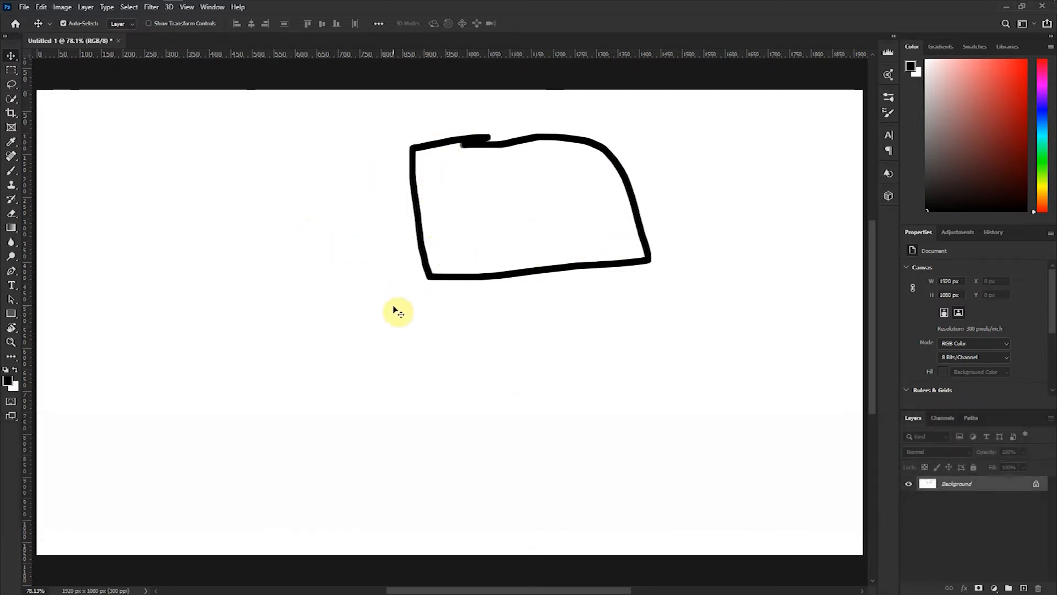
# Step: Undo the black outline and clear the remaining freehand selection
pyautogui.hotkey('ctrl', 'z')
pyautogui.hotkey('ctrl', 'z')
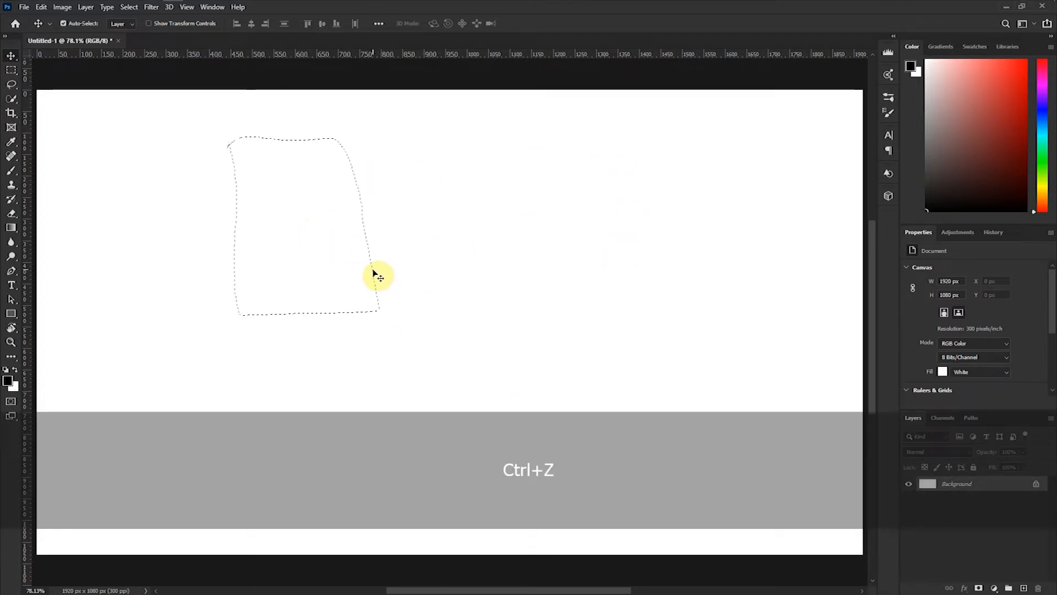
pyautogui.hotkey('ctrl', 'd')
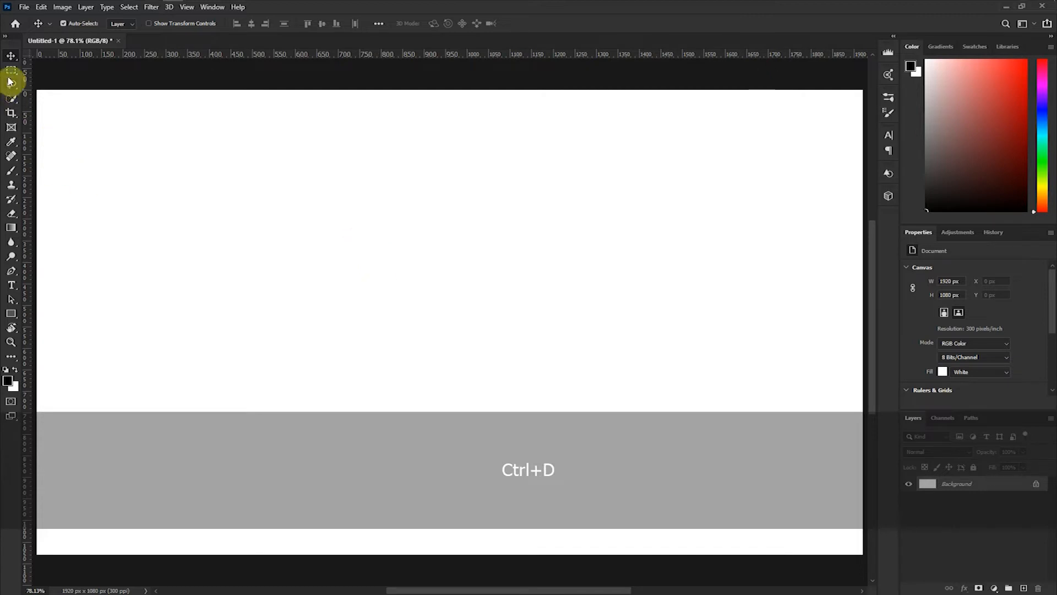
# Step: Draw a closed six-point Polygonal Lasso selection about 580 px wide and 480 px high in the upper-left area of the canvas
pyautogui.click(10, 84)
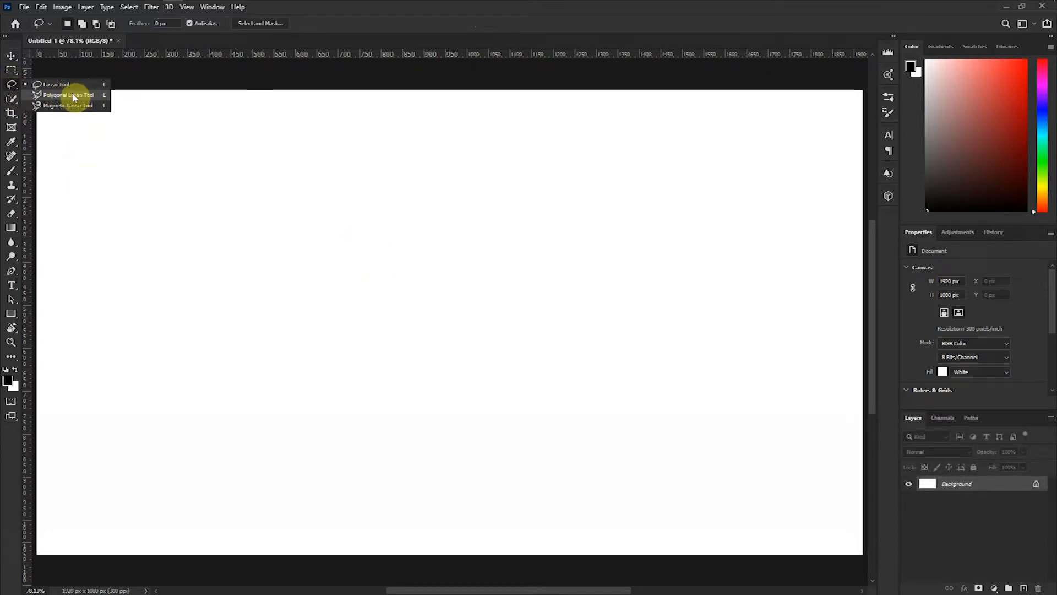
pyautogui.click(69, 96)
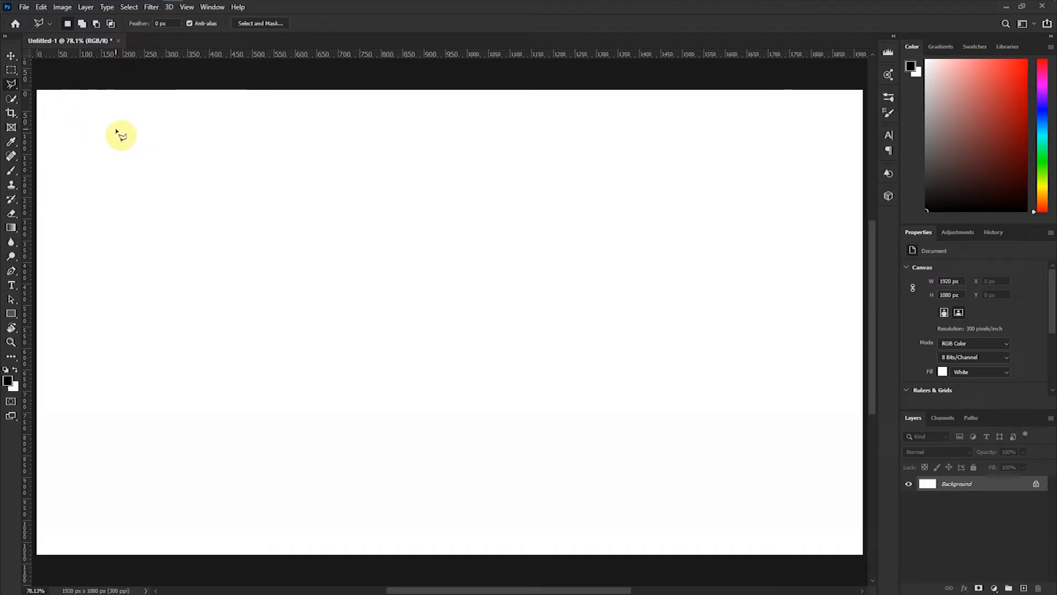
pyautogui.click(119, 126)
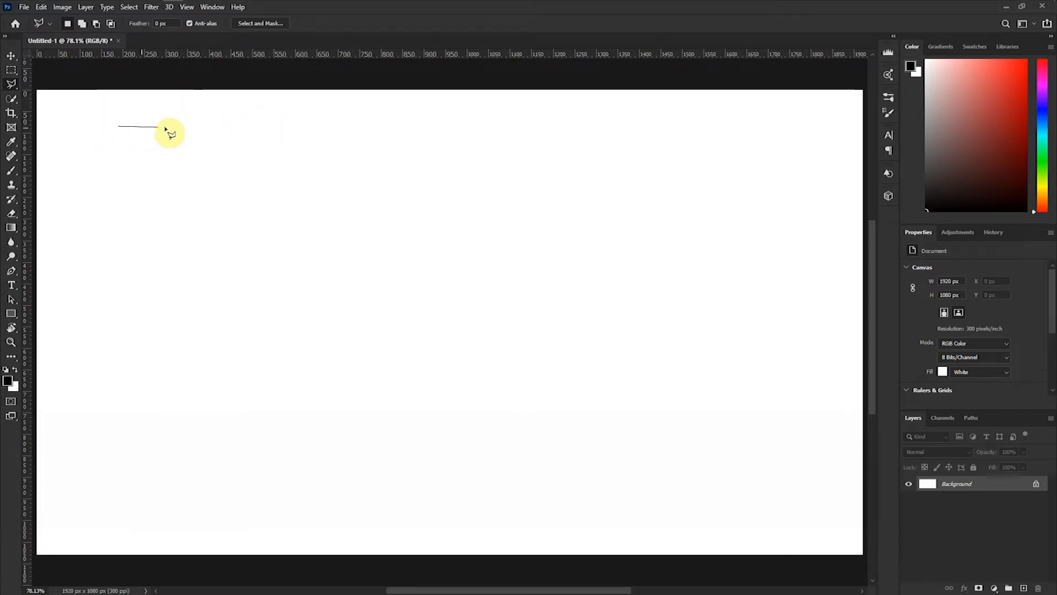
pyautogui.click(255, 128)
pyautogui.click(330, 245)
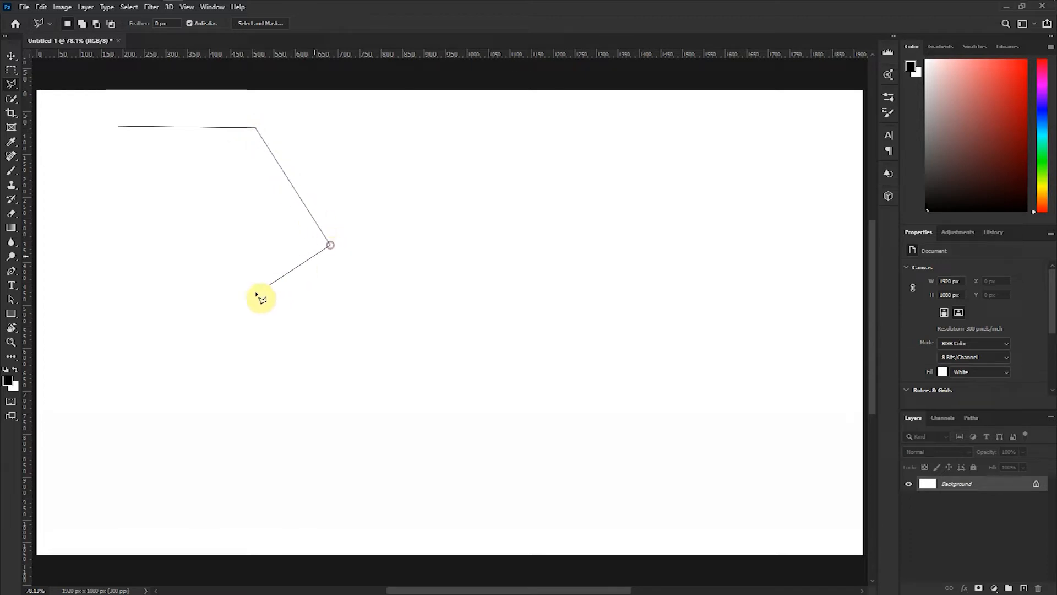
pyautogui.click(211, 332)
pyautogui.click(81, 333)
pyautogui.click(132, 239)
pyautogui.click(117, 126)
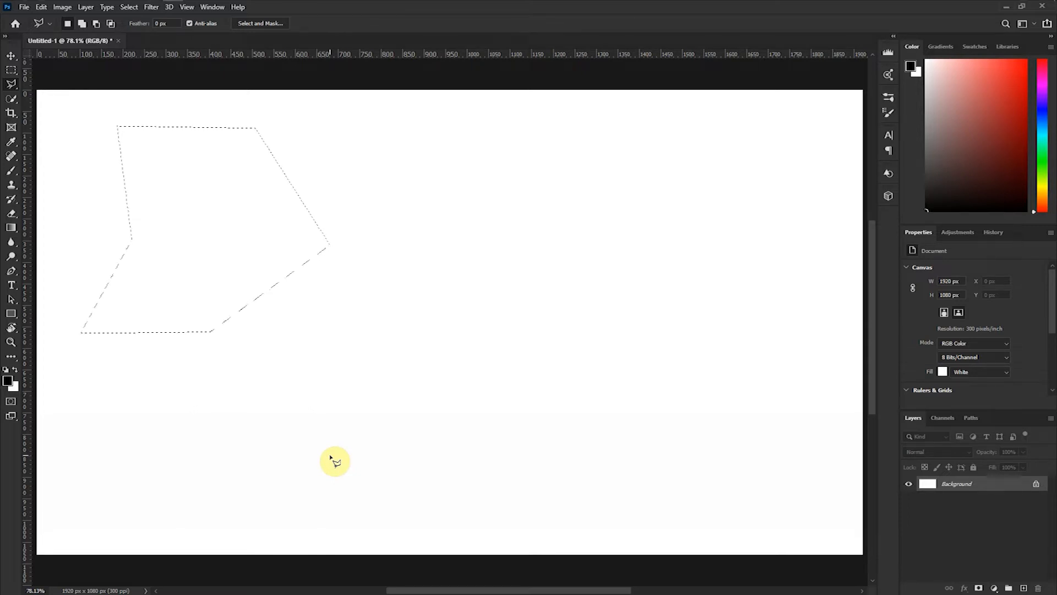
# Step: Fill the polygonal selection with black in Normal mode at 100% opacity, and undo the fill and selection
pyautogui.rightClick(192, 167)
pyautogui.click(262, 301)
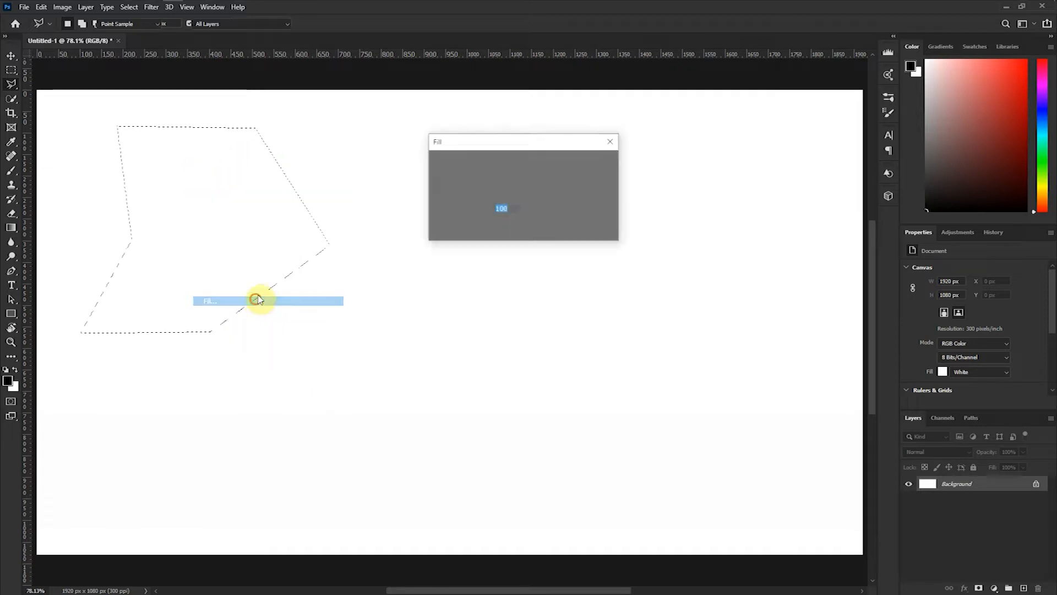
pyautogui.click(559, 161)
pyautogui.click(532, 200)
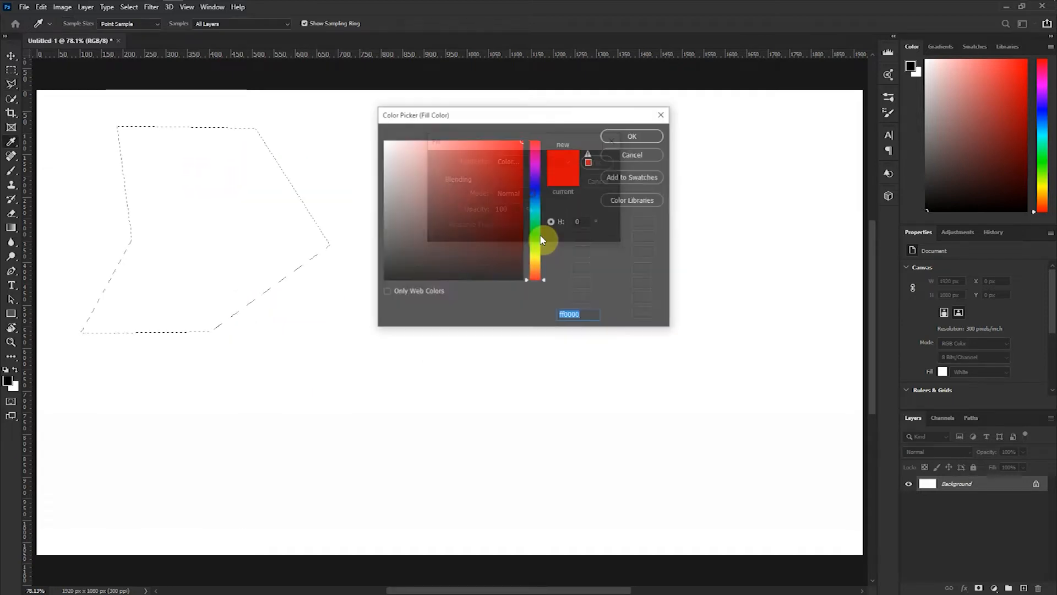
pyautogui.click(618, 144)
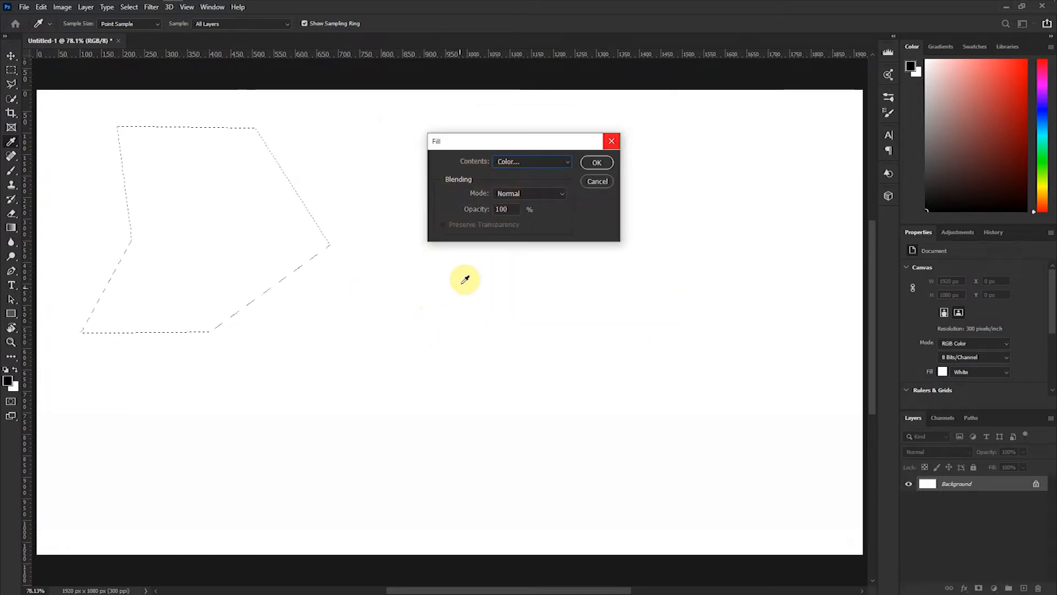
pyautogui.click(594, 158)
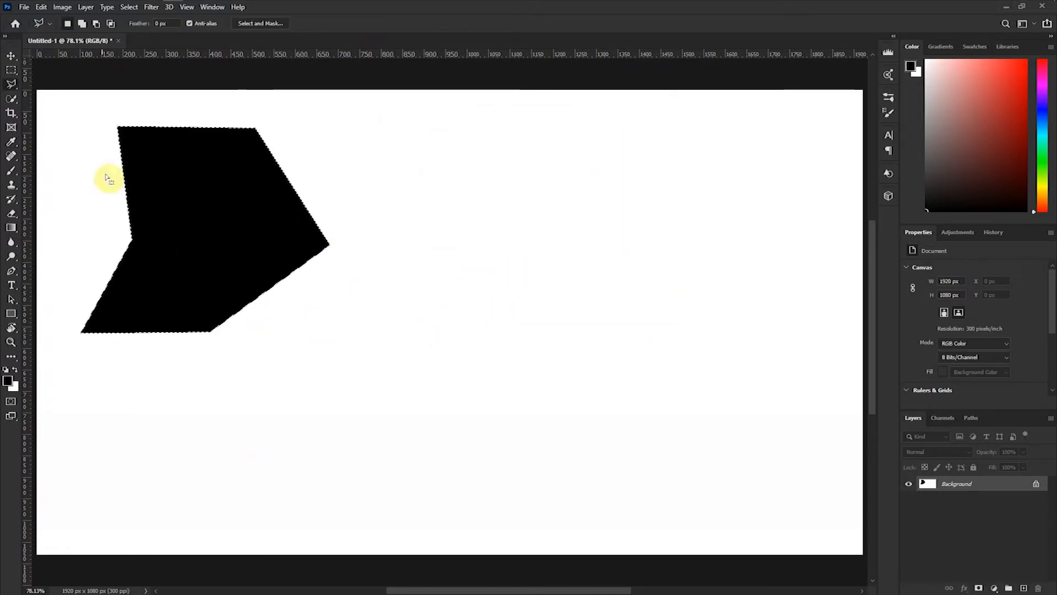
pyautogui.hotkey('ctrl', 'z')
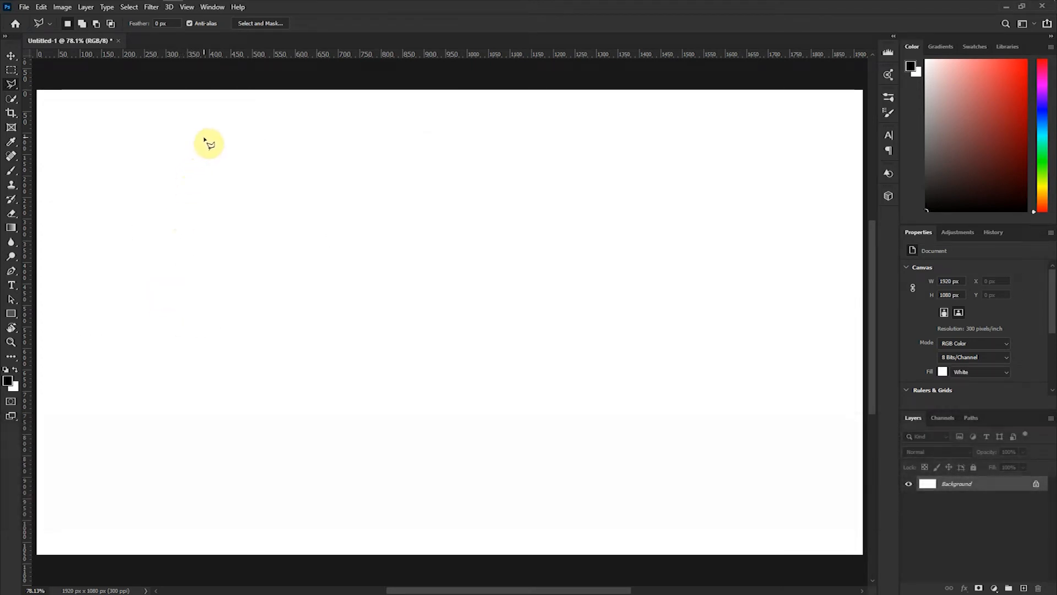
# Step: Draw a rectangular Polygonal Lasso selection with straight constrained edges, about 280 px wide and 215 px high, in the upper-left area of the canvas
pyautogui.press('shift')
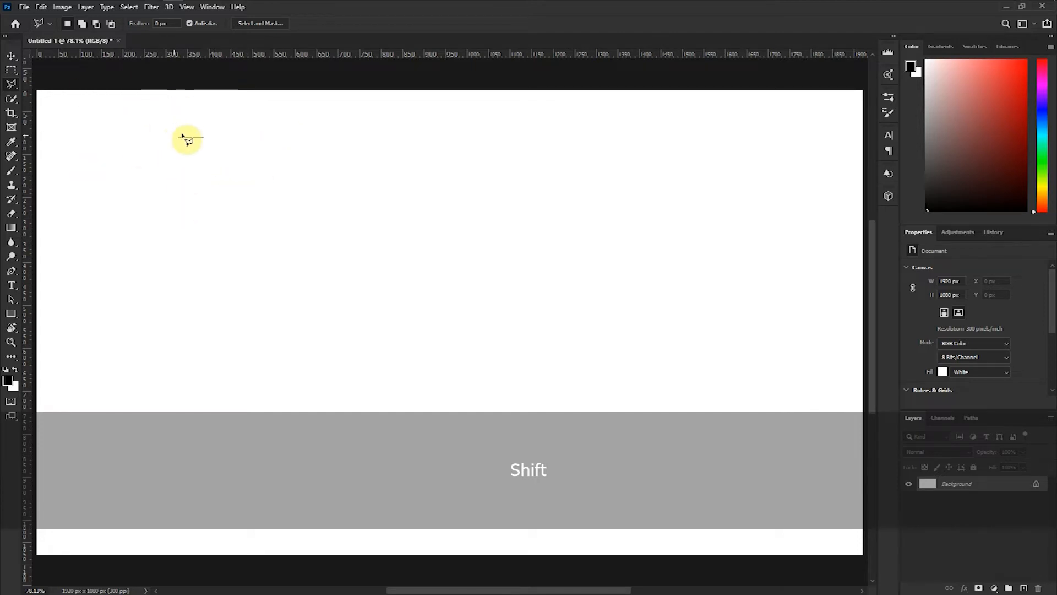
pyautogui.click(316, 154)
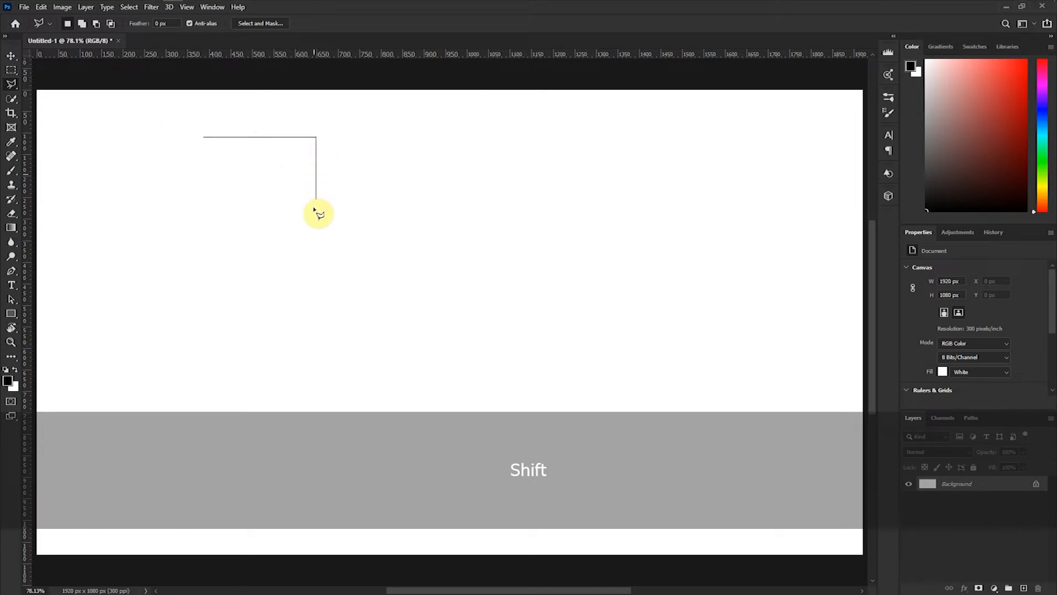
pyautogui.click(315, 230)
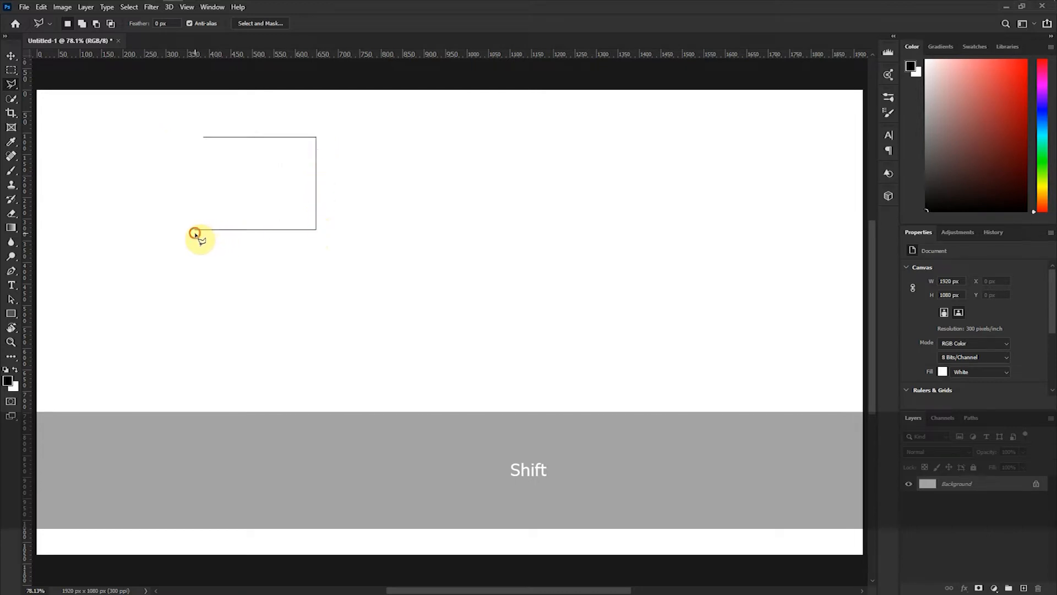
pyautogui.click(196, 137)
pyautogui.click(200, 138)
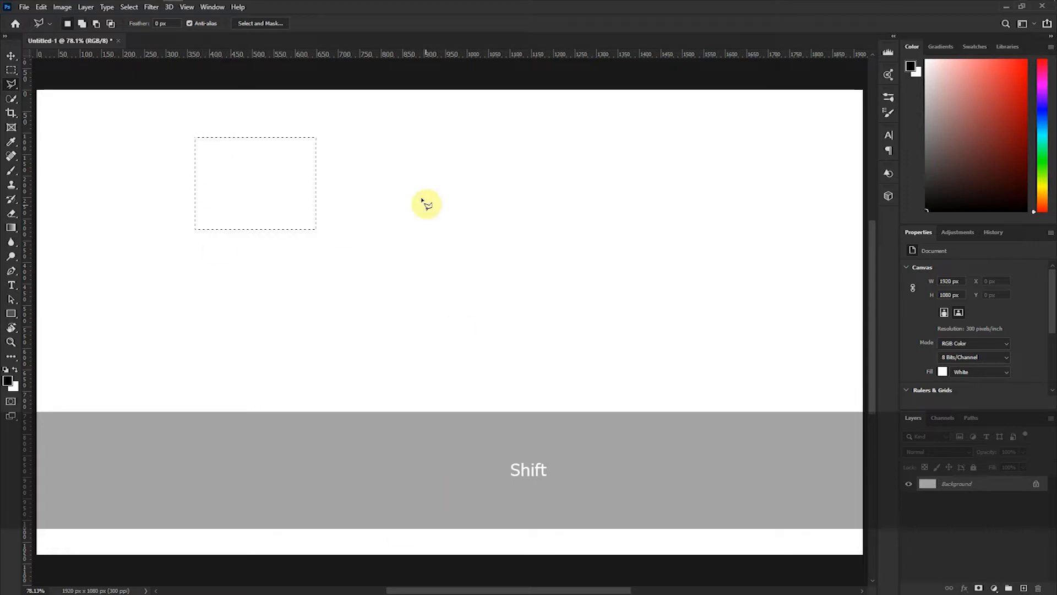
# Step: Fill the rectangular selection with red ff0000 and deselect it
pyautogui.rightClick(286, 178)
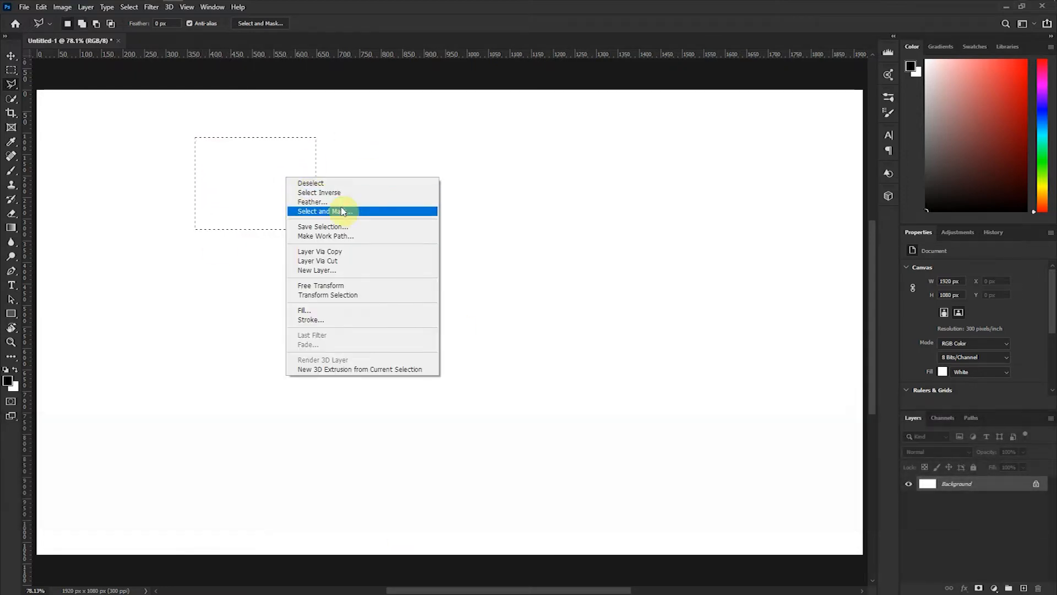
pyautogui.click(351, 314)
pyautogui.click(547, 162)
pyautogui.click(521, 190)
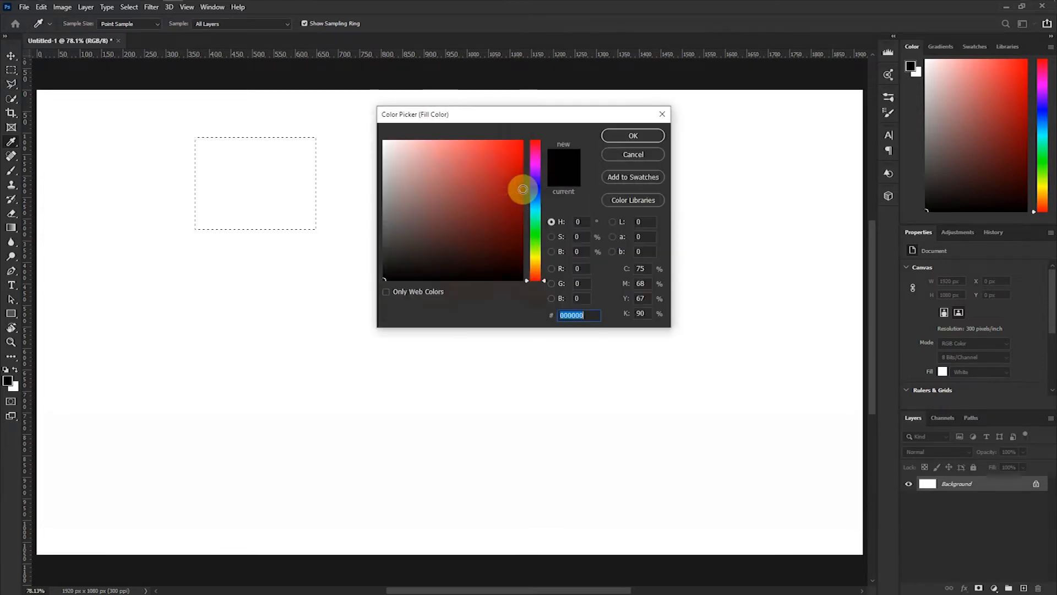
pyautogui.moveTo(514, 195); pyautogui.dragTo(523, 138)
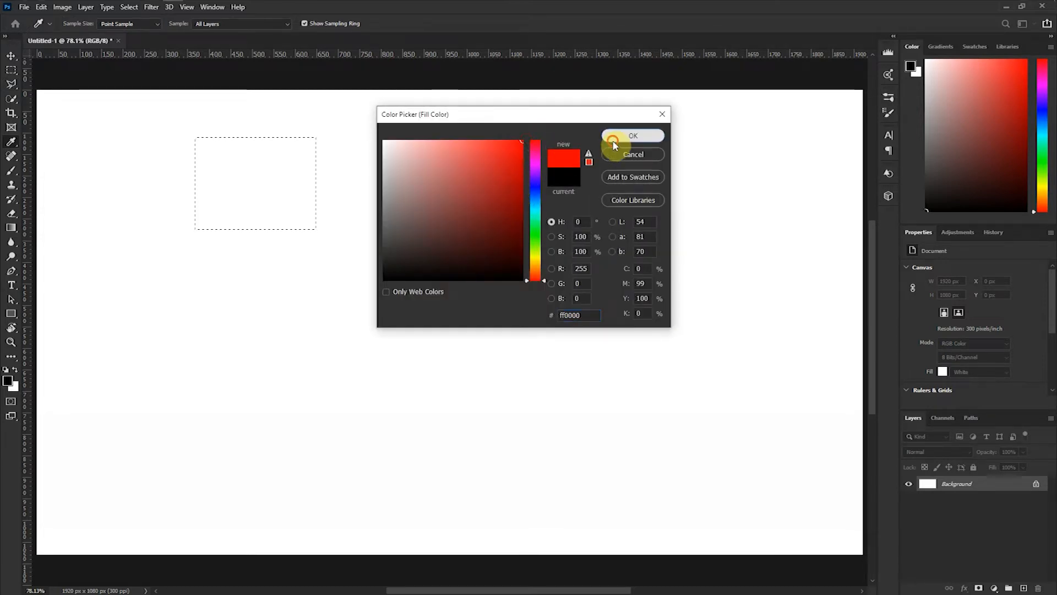
pyautogui.click(631, 136)
pyautogui.click(591, 162)
pyautogui.press('l')
pyautogui.hotkey('ctrl', 'd')
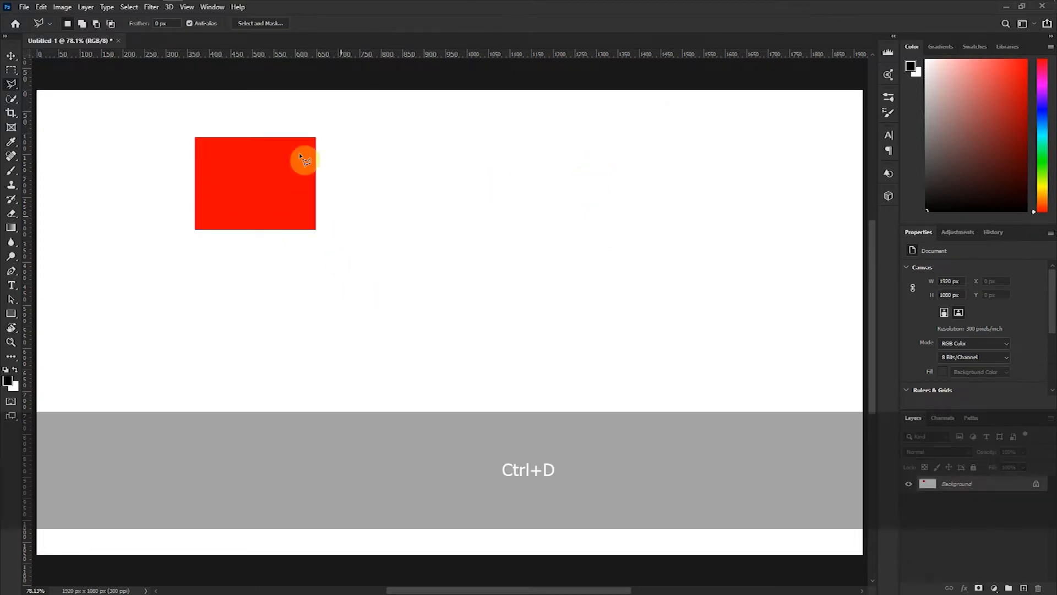
# Step: Undo the red fill and clear the rectangular selection
pyautogui.hotkey('ctrl', 'z')
pyautogui.hotkey('ctrl', 'z')
pyautogui.hotkey('ctrl', 'd')
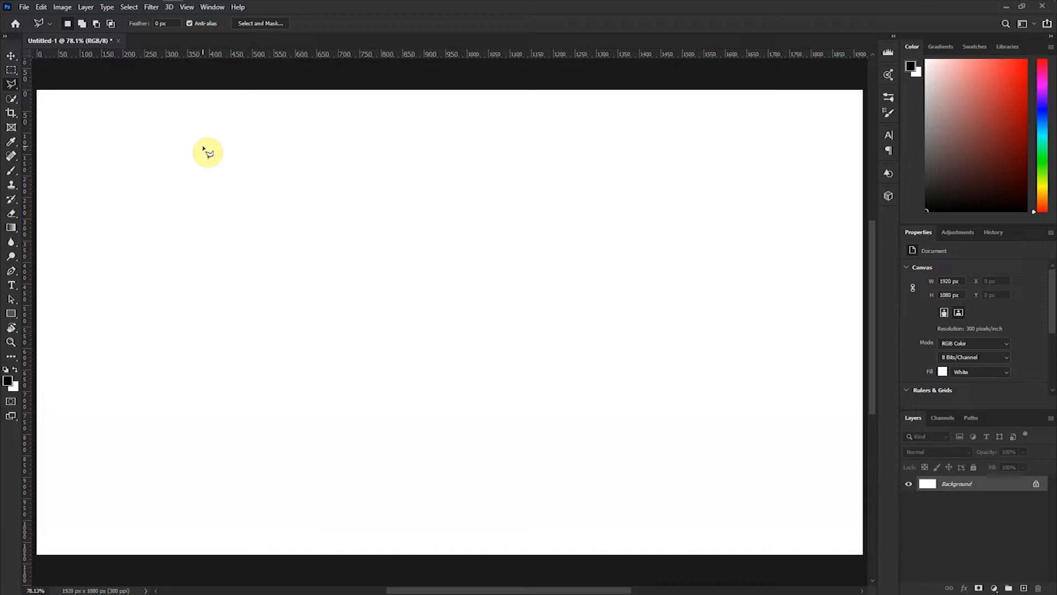
# Step: Draw a near-rectangular Polygonal Lasso selection about 385 px wide and 310 px high in the upper-left area of the canvas
pyautogui.click(110, 24)
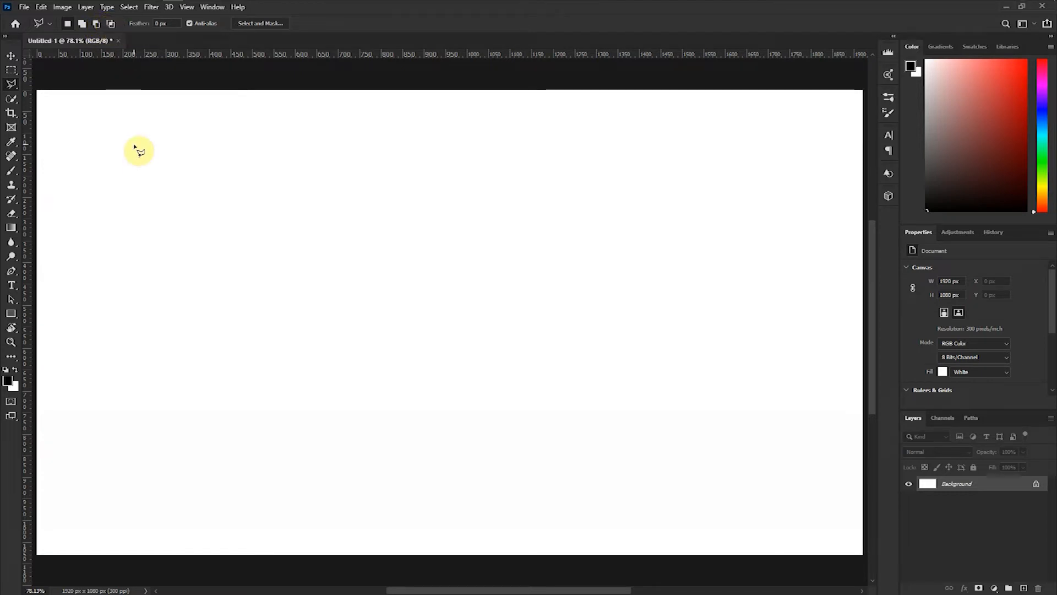
pyautogui.click(133, 144)
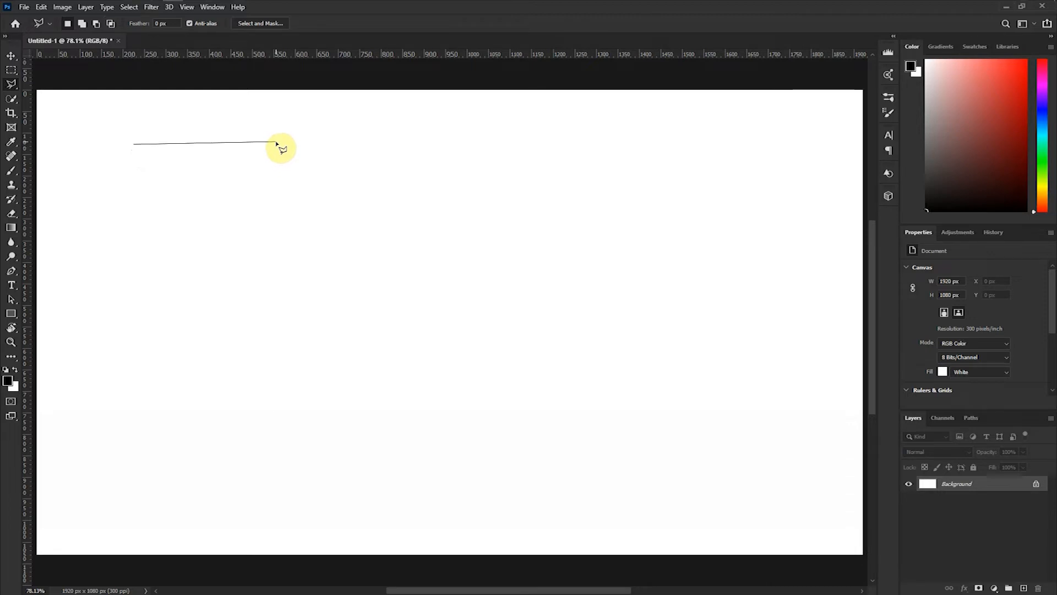
pyautogui.keyDown('shift'); pyautogui.click(281, 144); pyautogui.keyUp('shift')
pyautogui.keyDown('shift'); pyautogui.click(281, 279); pyautogui.keyUp('shift')
pyautogui.keyDown('shift'); pyautogui.click(318, 257); pyautogui.keyUp('shift')
pyautogui.keyDown('shift'); pyautogui.click(341, 147); pyautogui.keyUp('shift')
pyautogui.keyDown('shift'); pyautogui.click(342, 147); pyautogui.keyUp('shift')
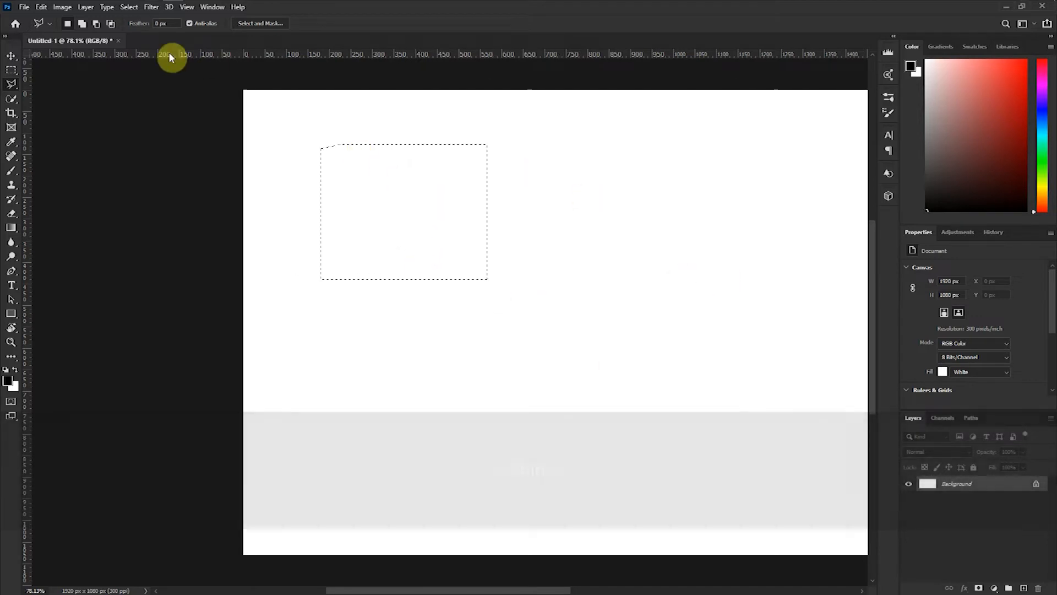
# Step: Add a rectangular area about 275 px wide and 280 px high overlapping the selection's lower-right corner, using Add to selection mode
pyautogui.click(81, 24)
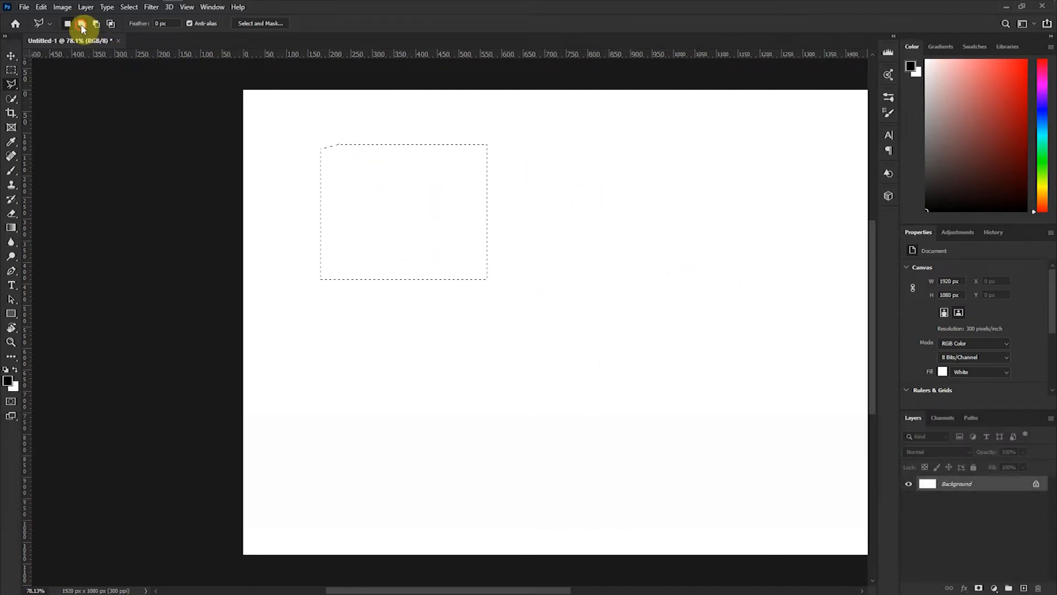
pyautogui.click(546, 193)
pyautogui.press('shift')
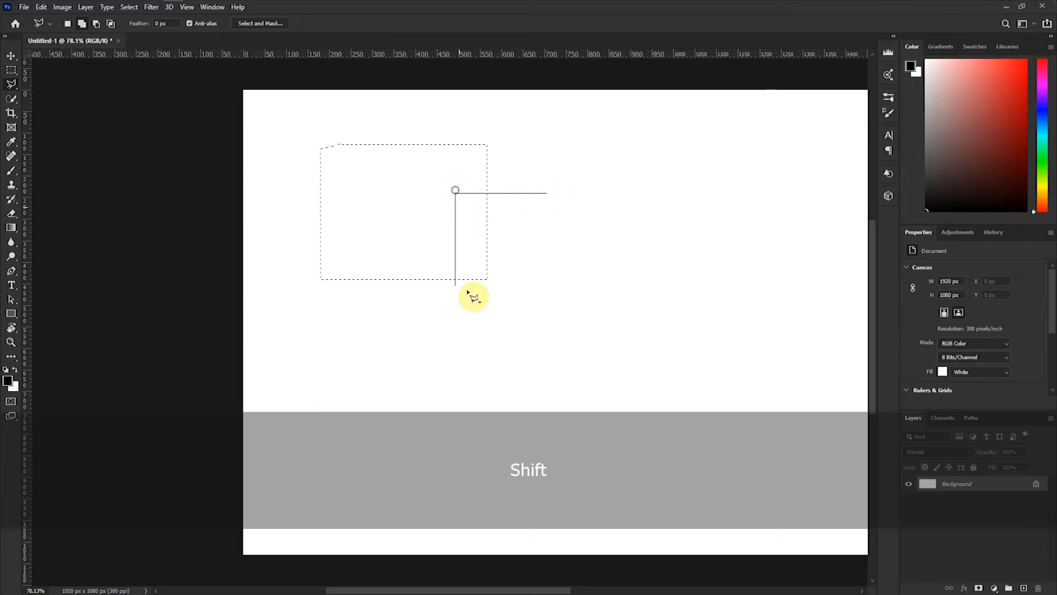
pyautogui.keyDown('shift'); pyautogui.click(474, 315); pyautogui.keyUp('shift')
pyautogui.keyDown('shift'); pyautogui.click(576, 314); pyautogui.keyUp('shift')
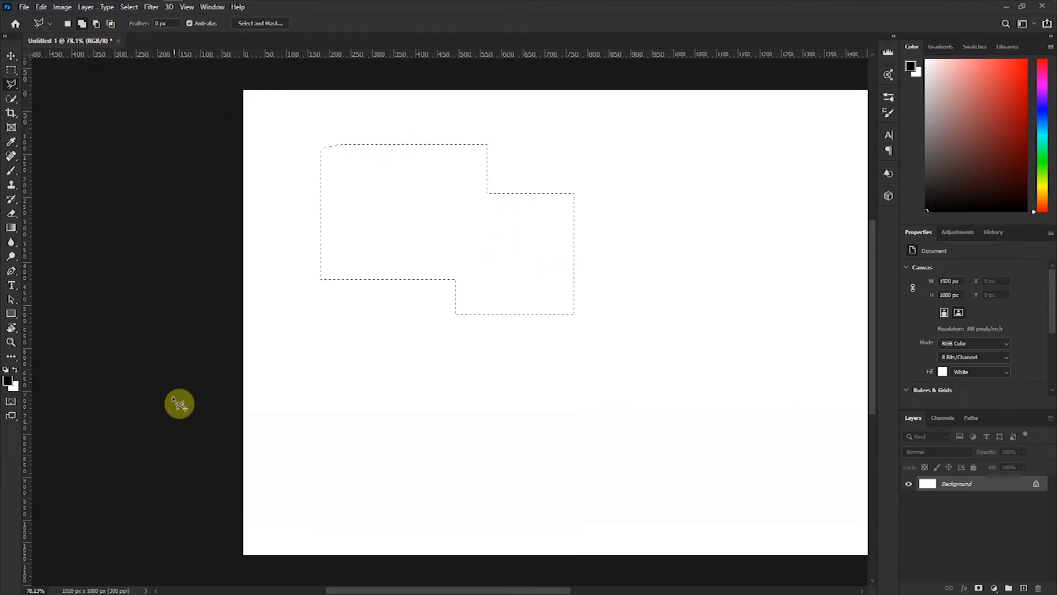
# Step: Subtract a rectangle about 180 px wide and 315 px high from the selection's right side, using Subtract from selection mode
pyautogui.click(95, 24)
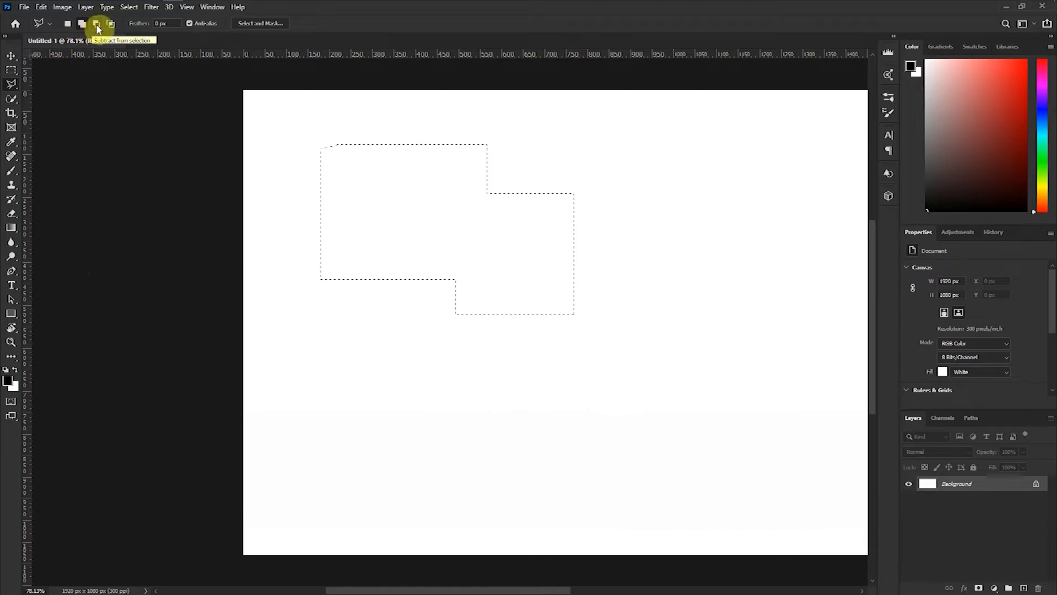
pyautogui.click(593, 163)
pyautogui.press('shift')
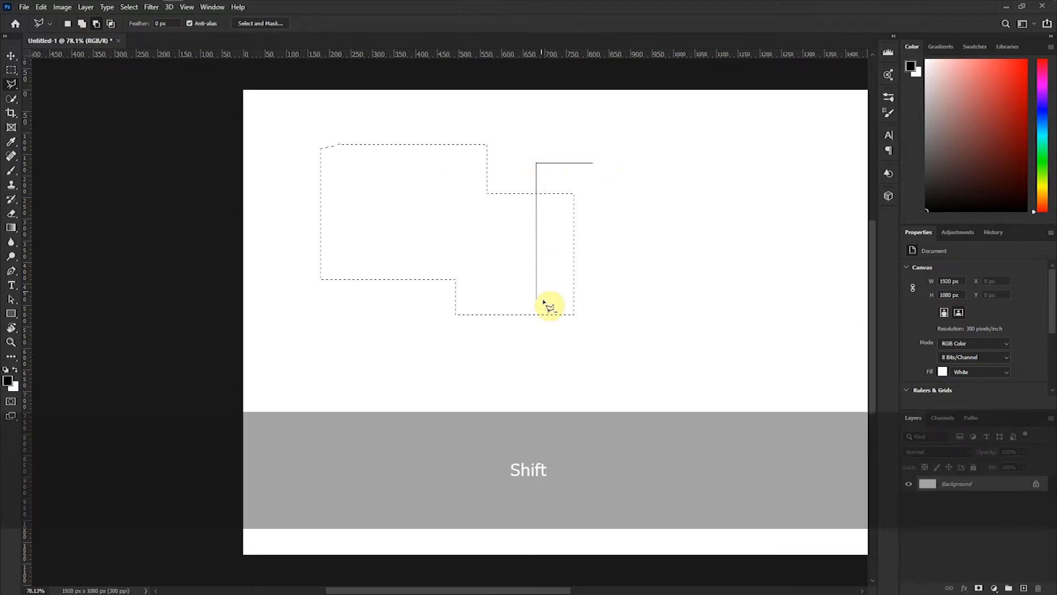
pyautogui.click(614, 299)
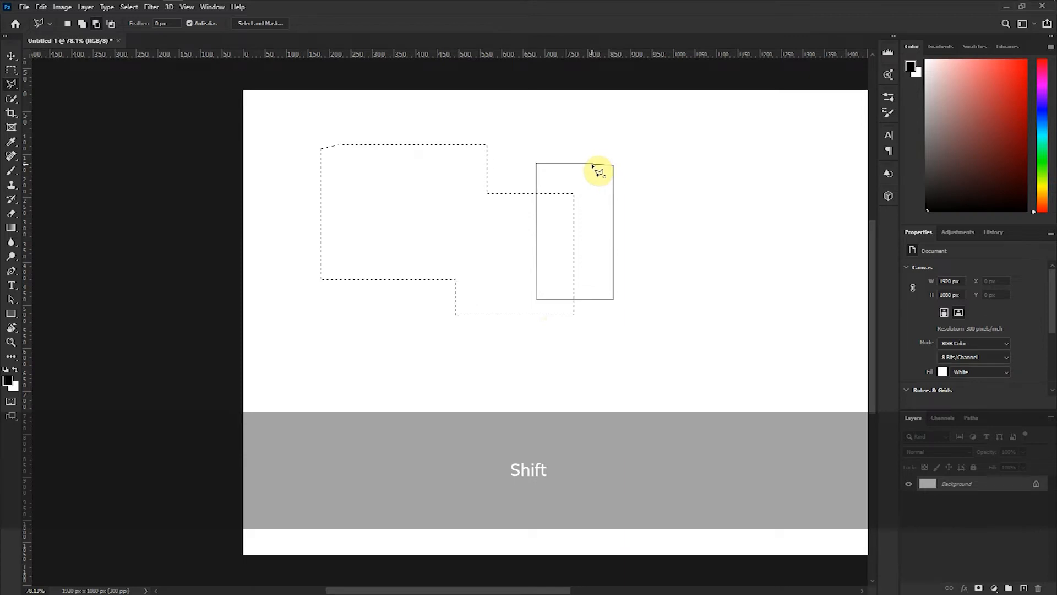
pyautogui.click(592, 164)
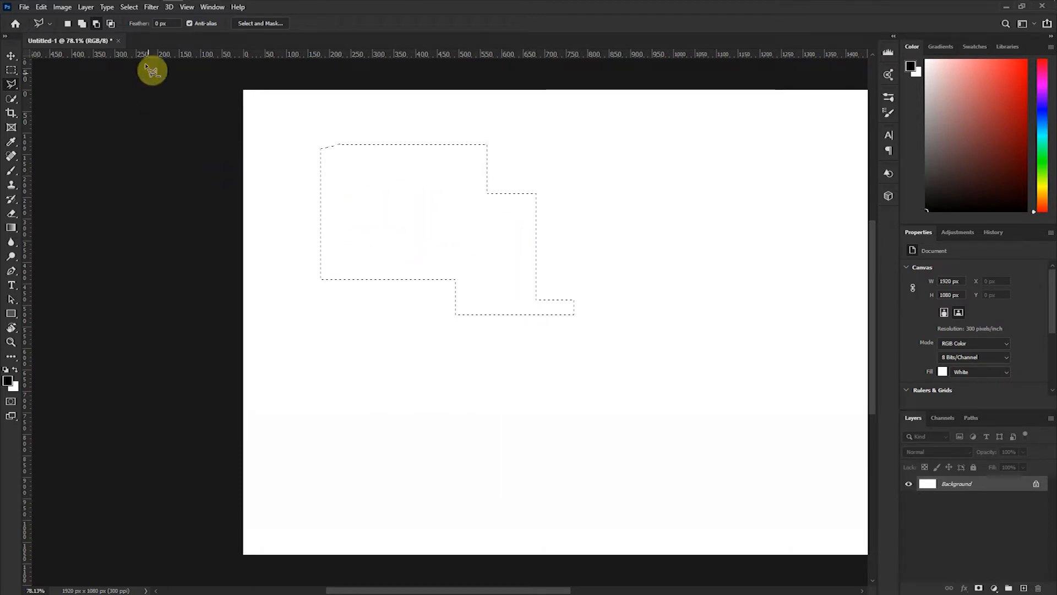
# Step: Intersect the stepped selection with a slanted polygonal strip, and undo the intersection
pyautogui.click(111, 23)
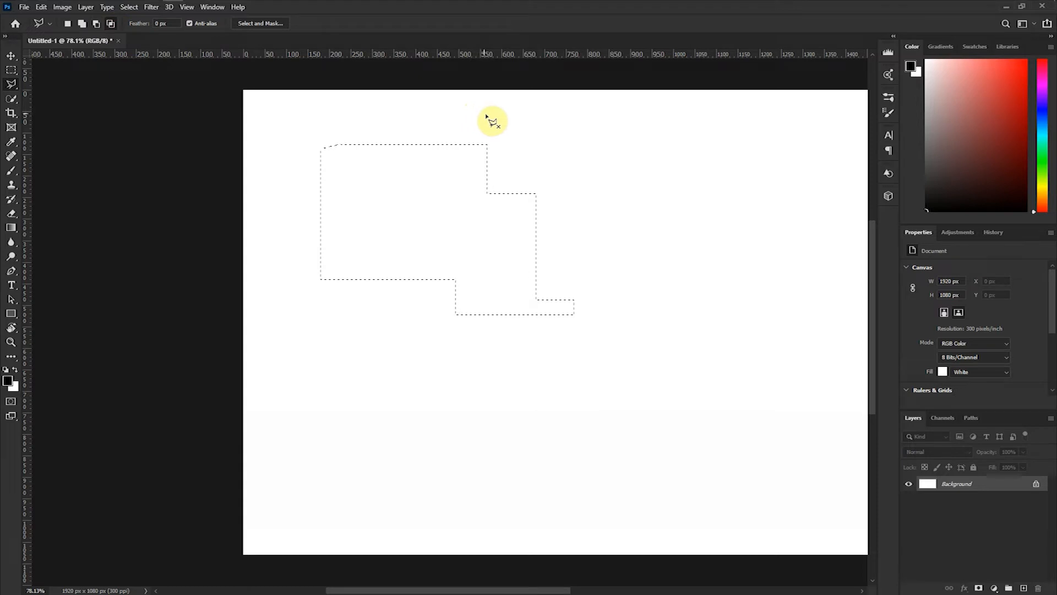
pyautogui.press('shift')
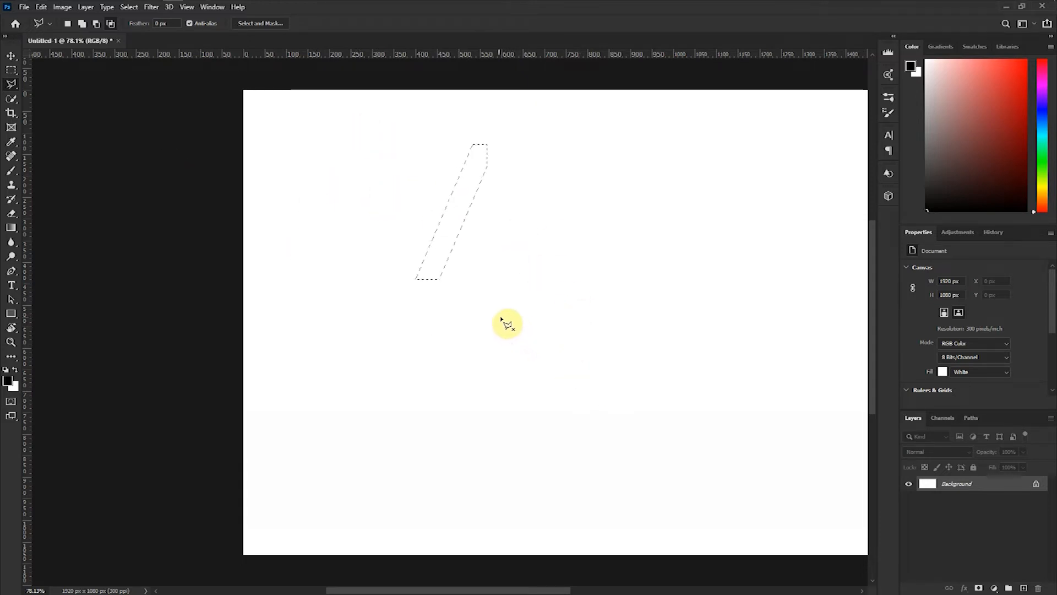
pyautogui.hotkey('ctrl', 'z')
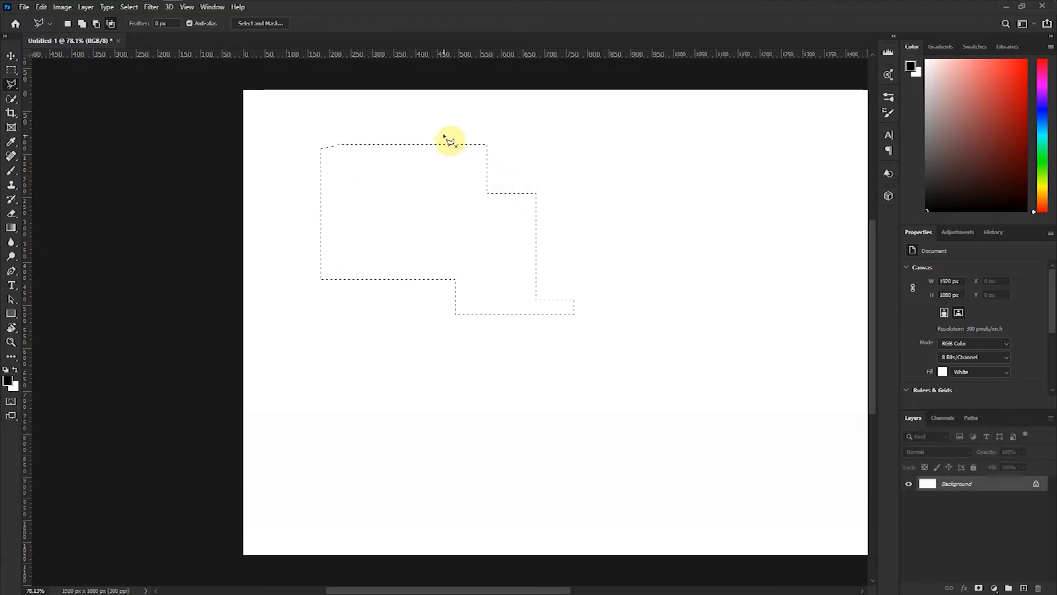
# Step: Intersect the selection with a near-rectangular area about 330 px wide and 420 px high over its right half, and undo the intersection
pyautogui.press('shift')
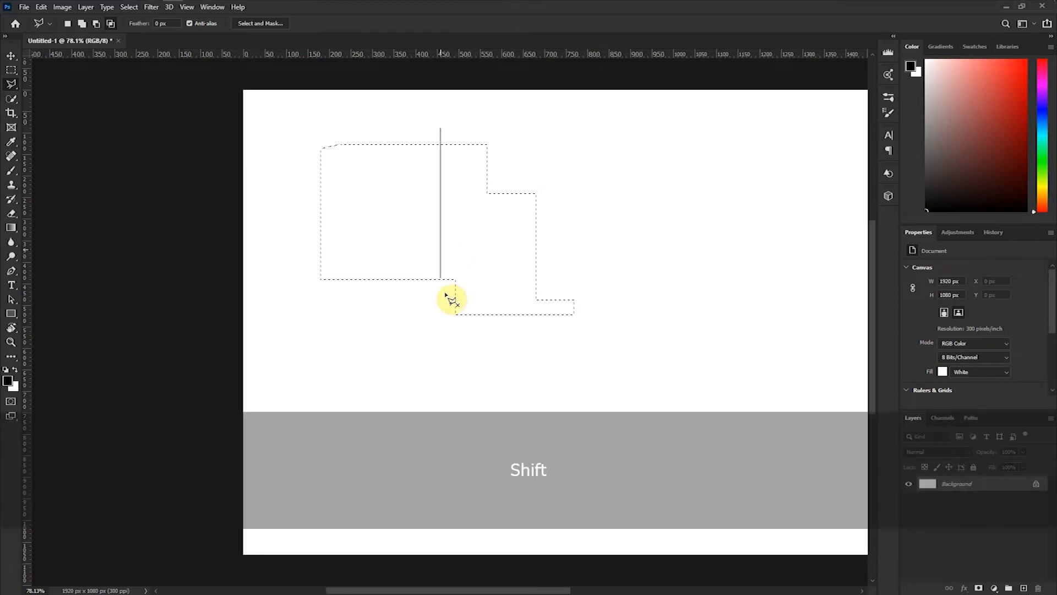
pyautogui.click(583, 298)
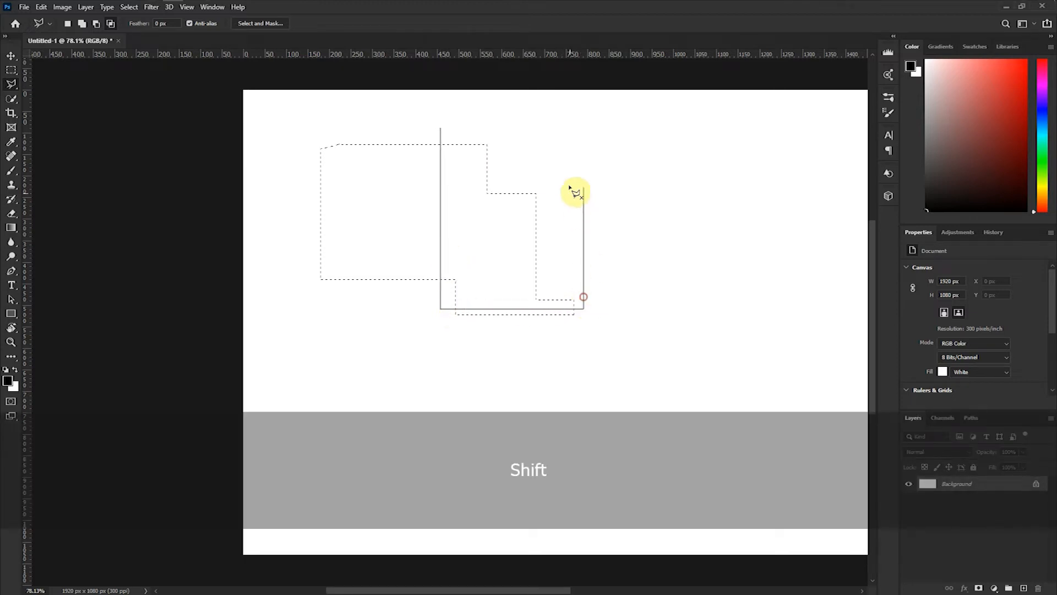
pyautogui.click(568, 133)
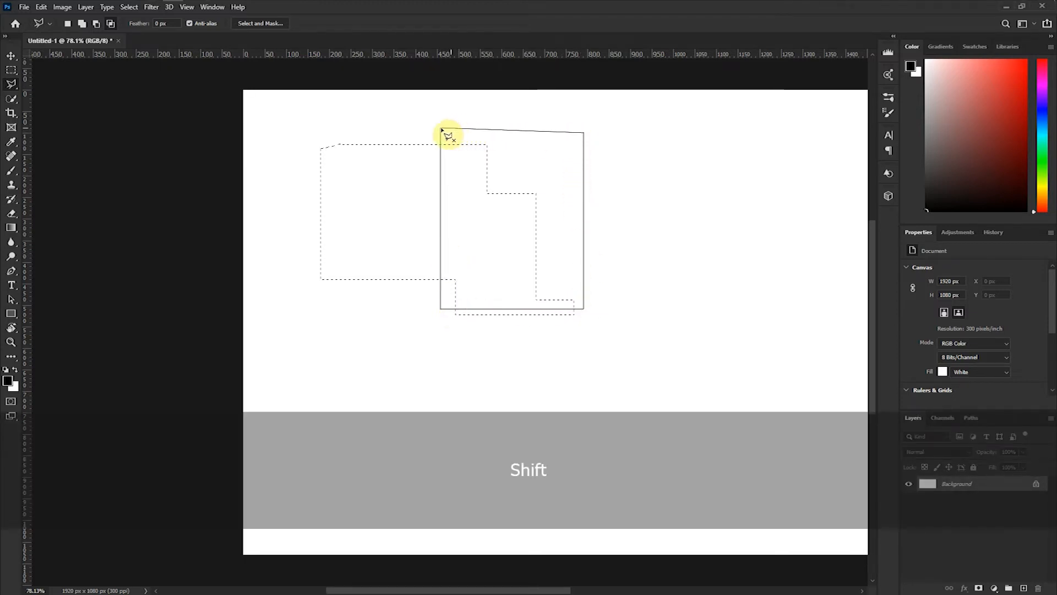
pyautogui.click(442, 130)
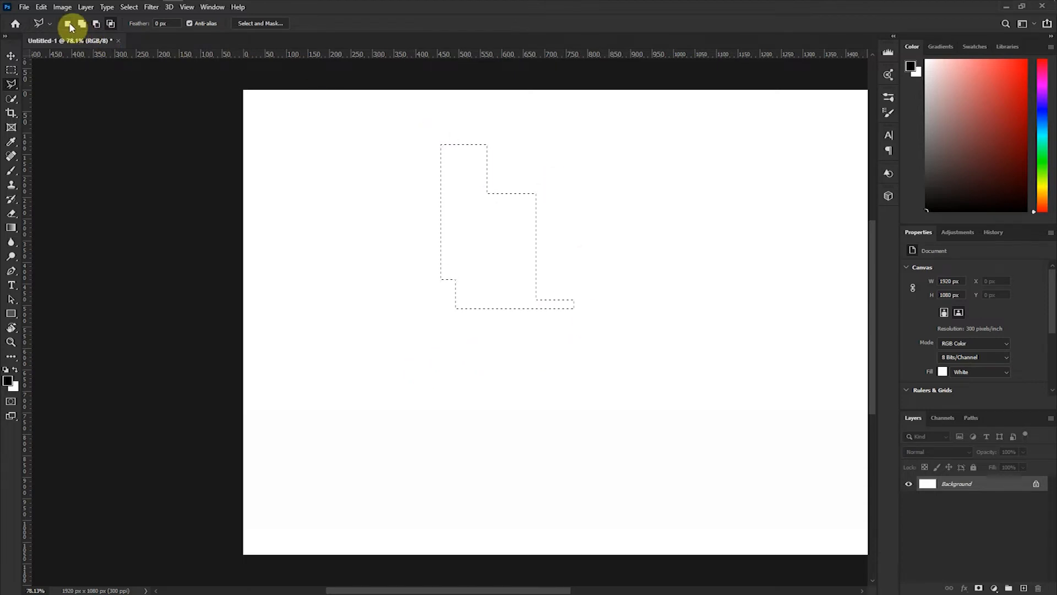
pyautogui.hotkey('ctrl', 'z')
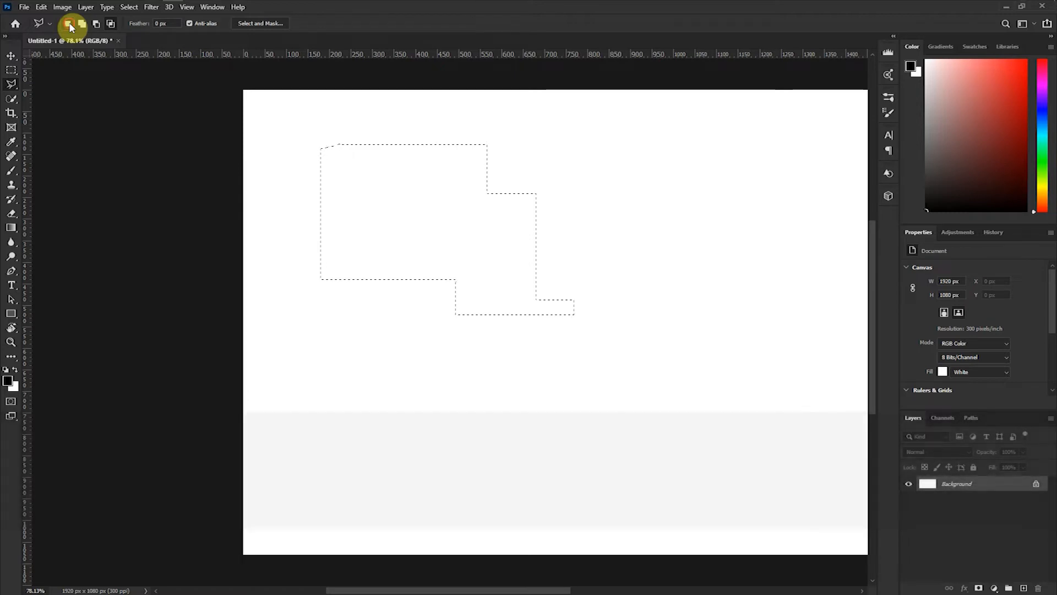
# Step: With the Polygonal Lasso in New selection mode, temporarily add a pointed area over the selection's upper-right corner and subtract a diagonal piece from it
pyautogui.rightClick(12, 84)
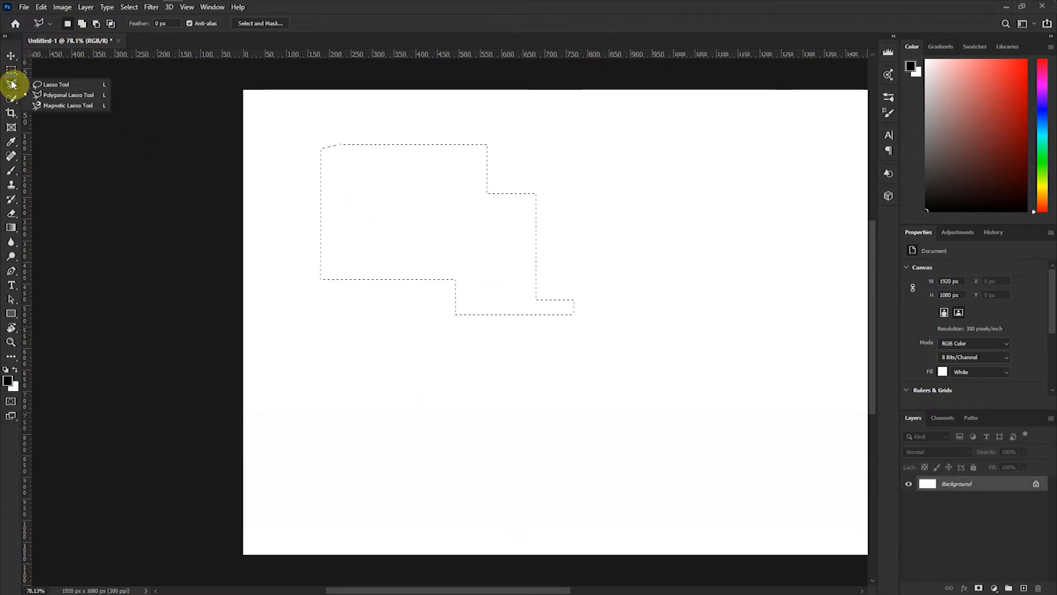
pyautogui.click(38, 94)
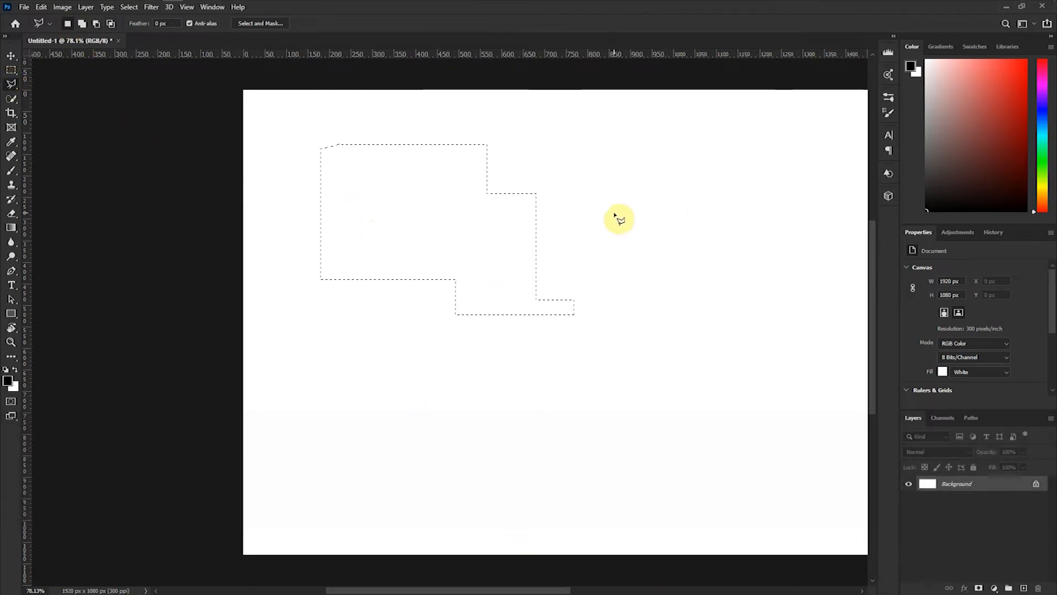
pyautogui.press('shift')
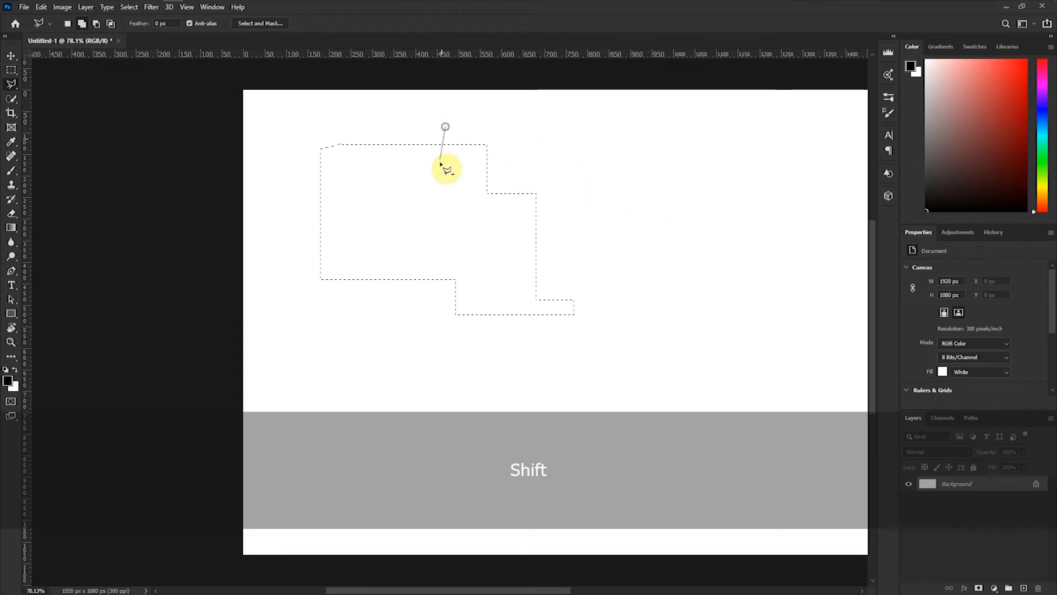
pyautogui.click(588, 215)
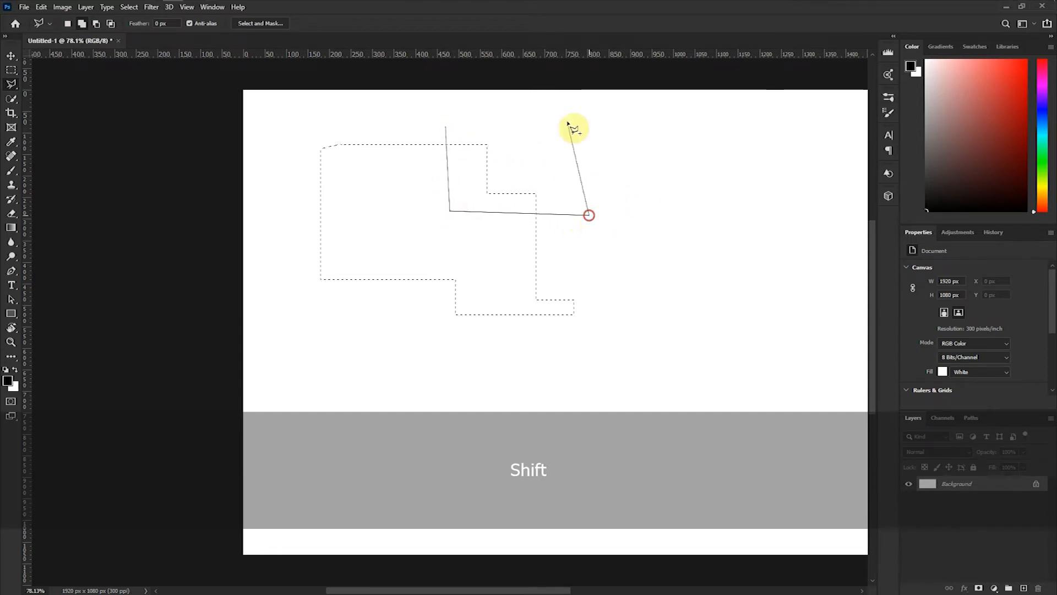
pyautogui.click(449, 123)
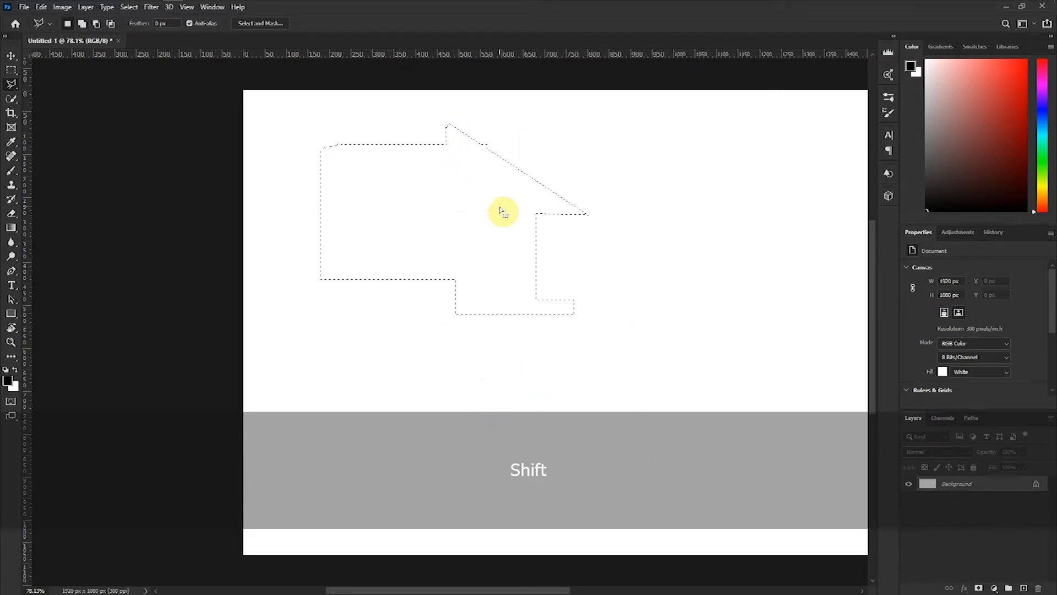
pyautogui.press('alt')
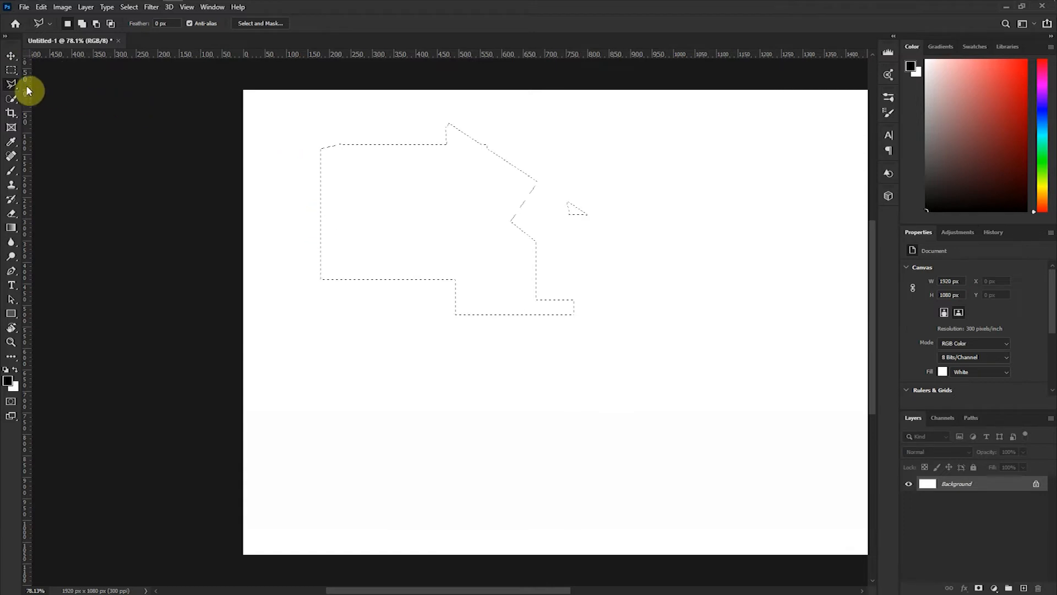
# Step: Clear the polygonal selection and draw a rounded freehand Lasso selection about 305 px wide and 380 px high in the upper canvas
pyautogui.moveTo(16, 84); pyautogui.dragTo(32, 85)
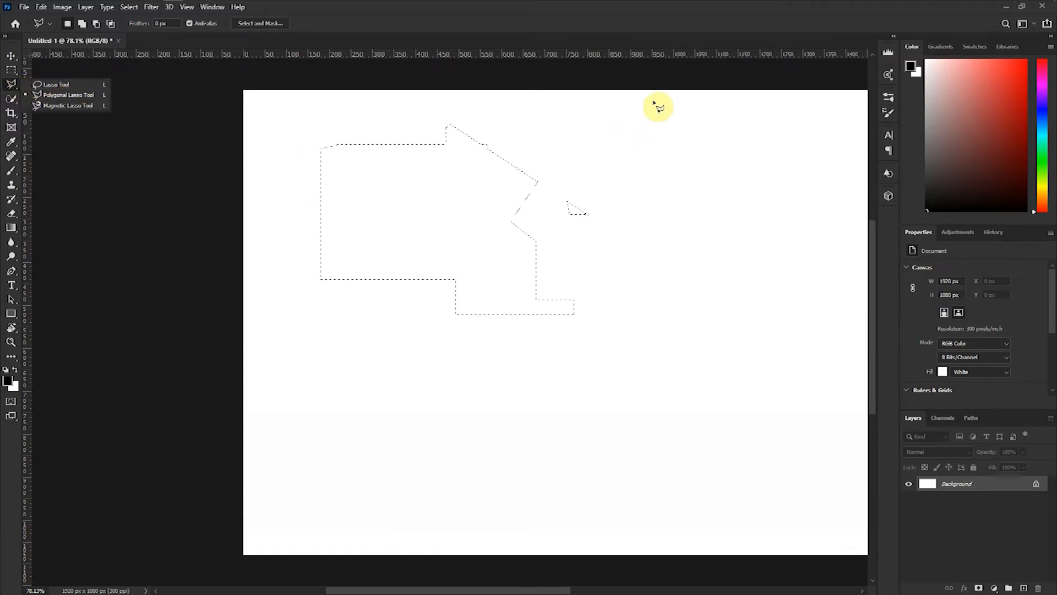
pyautogui.click(659, 41)
pyautogui.hotkey('ctrl', 'd')
pyautogui.moveTo(11, 84); pyautogui.dragTo(61, 81)
pyautogui.moveTo(418, 137)
pyautogui.mouseDown()
pyautogui.moveTo(547, 200)
pyautogui.moveTo(550, 275)
pyautogui.moveTo(474, 297)
pyautogui.moveTo(433, 177)
pyautogui.mouseUp()
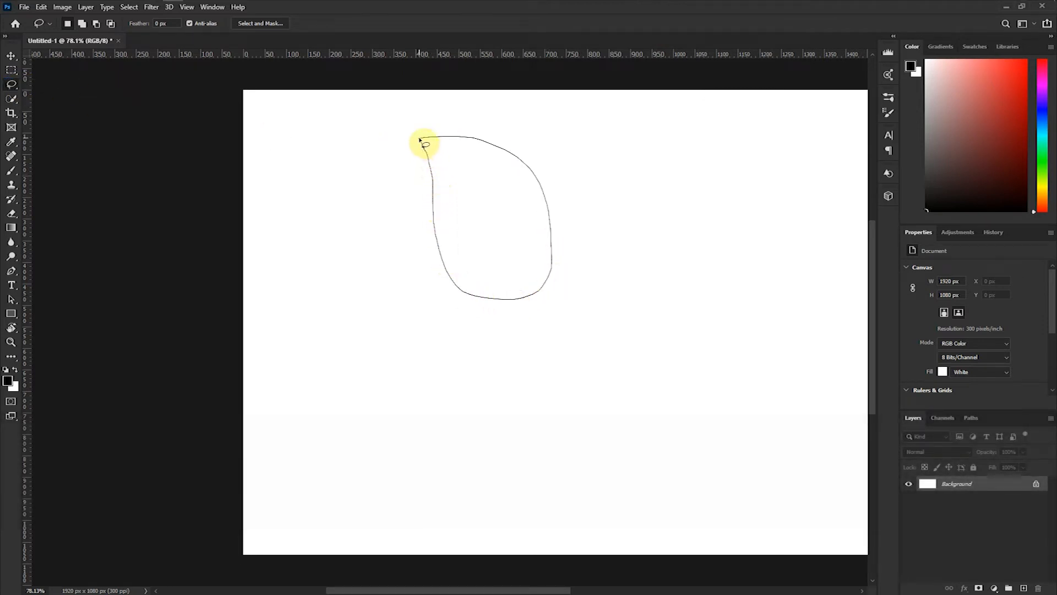
# Step: Add a rounded freehand area to the selection's lower right, subtract a piece from its right side, and clear the selection
pyautogui.moveTo(420, 140); pyautogui.dragTo(420, 141)
pyautogui.press('shift')
pyautogui.moveTo(595, 223)
pyautogui.mouseDown()
pyautogui.moveTo(469, 231)
pyautogui.moveTo(433, 280)
pyautogui.moveTo(486, 331)
pyautogui.moveTo(565, 303)
pyautogui.moveTo(593, 224)
pyautogui.mouseUp()
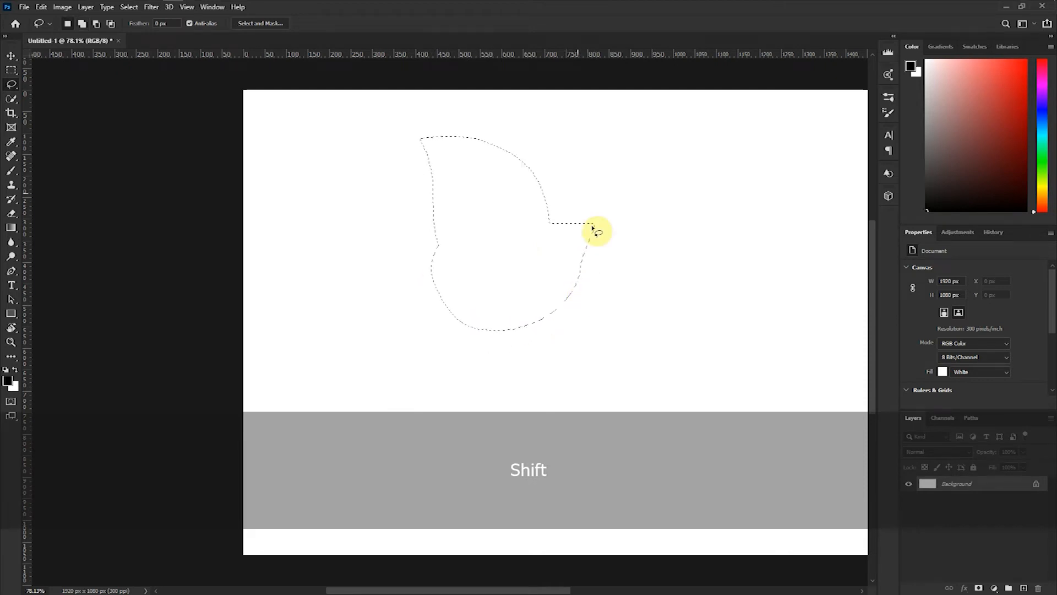
pyautogui.press('alt')
pyautogui.moveTo(655, 270)
pyautogui.mouseDown()
pyautogui.moveTo(535, 264)
pyautogui.moveTo(534, 217)
pyautogui.moveTo(573, 198)
pyautogui.moveTo(640, 234)
pyautogui.moveTo(654, 270)
pyautogui.mouseUp()
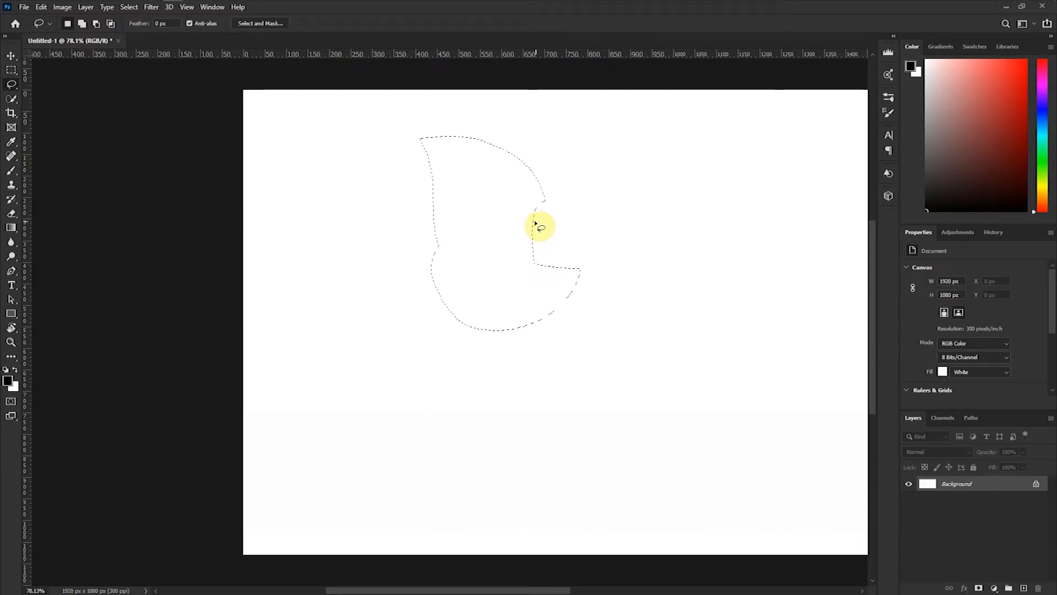
pyautogui.hotkey('ctrl', 'd')
# Step: Draw a rectangular Polygonal Lasso selection with straight constrained edges, about 620 px wide and 350 px high, in the upper canvas
pyautogui.rightClick(11, 85)
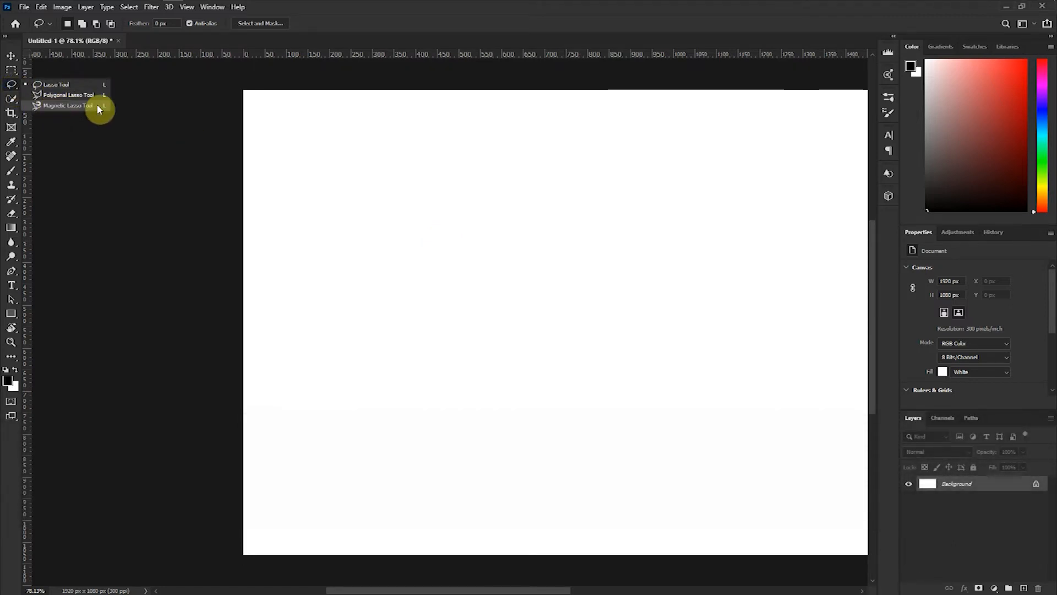
pyautogui.click(10, 88)
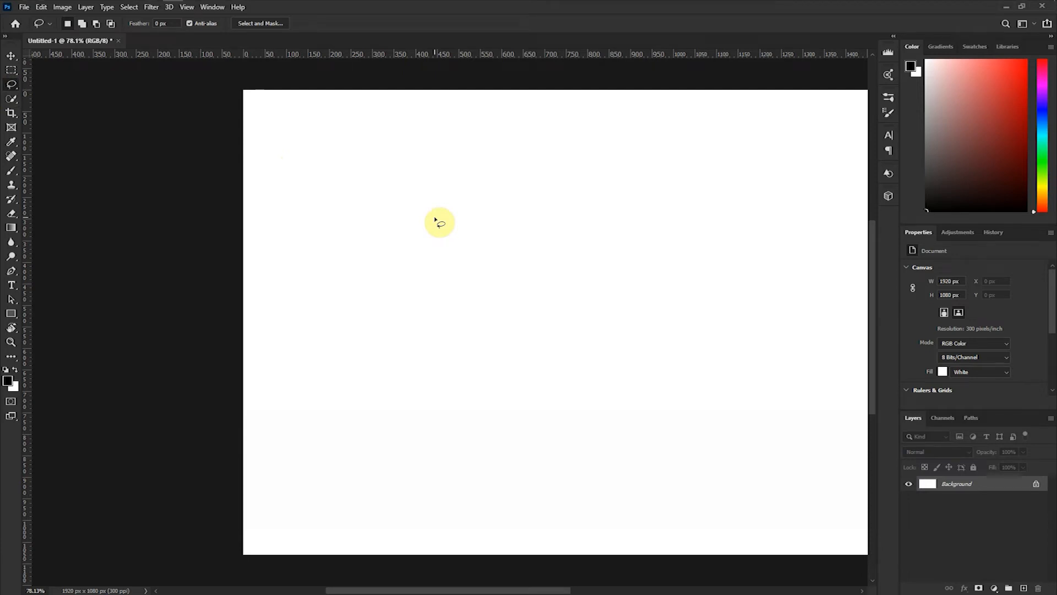
pyautogui.click(10, 87)
pyautogui.press('space')
pyautogui.moveTo(649, 170); pyautogui.dragTo(443, 162)
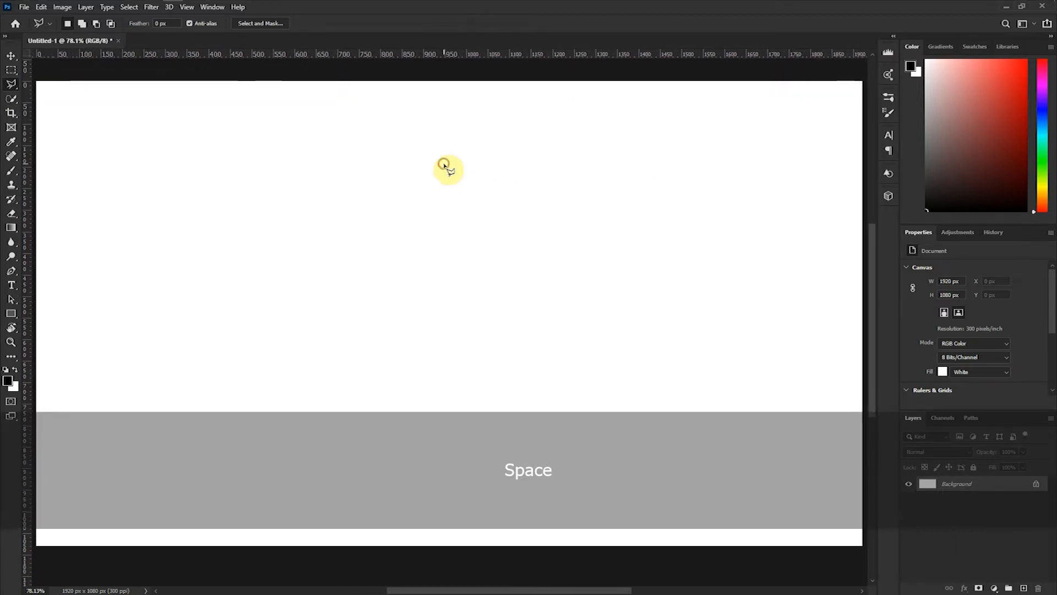
pyautogui.keyDown('shift'); pyautogui.click(404, 164); pyautogui.keyUp('shift')
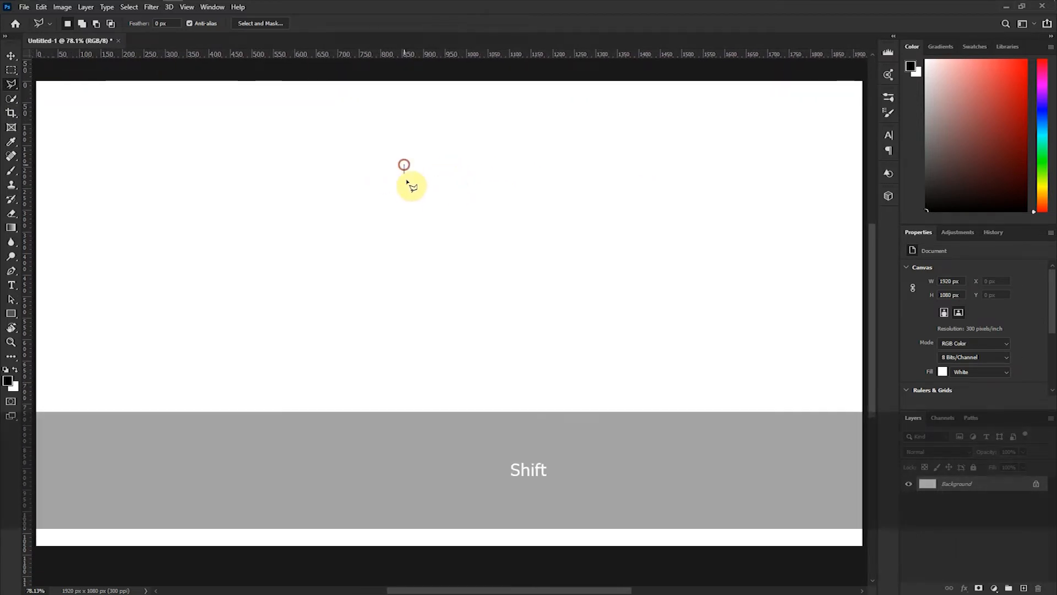
pyautogui.keyDown('shift'); pyautogui.click(408, 295); pyautogui.keyUp('shift')
pyautogui.keyDown('shift'); pyautogui.click(670, 294); pyautogui.keyUp('shift')
pyautogui.keyDown('shift'); pyautogui.click(671, 145); pyautogui.keyUp('shift')
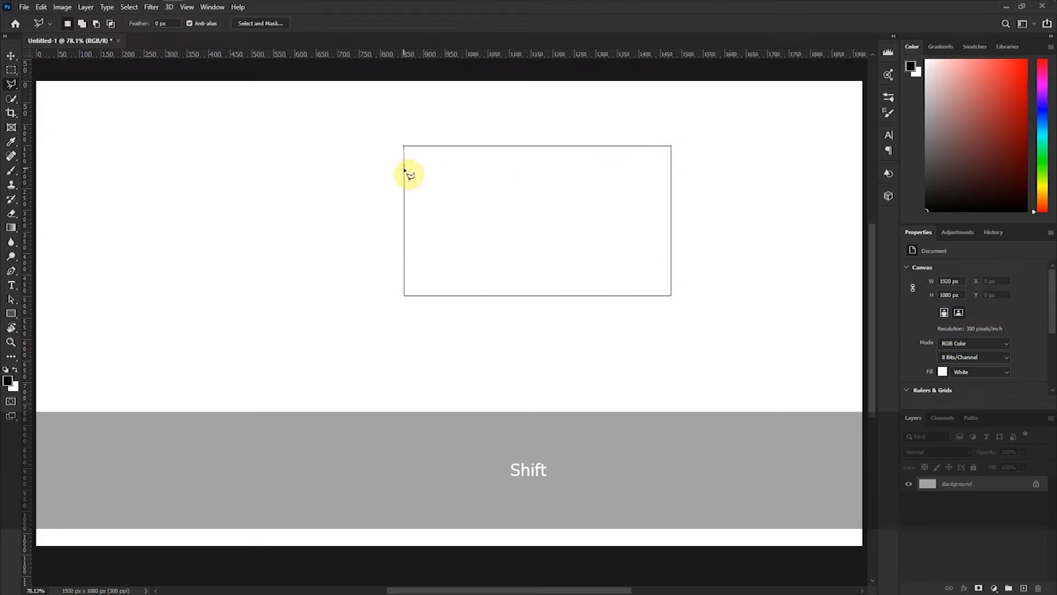
pyautogui.keyDown('shift'); pyautogui.click(405, 167); pyautogui.keyUp('shift')
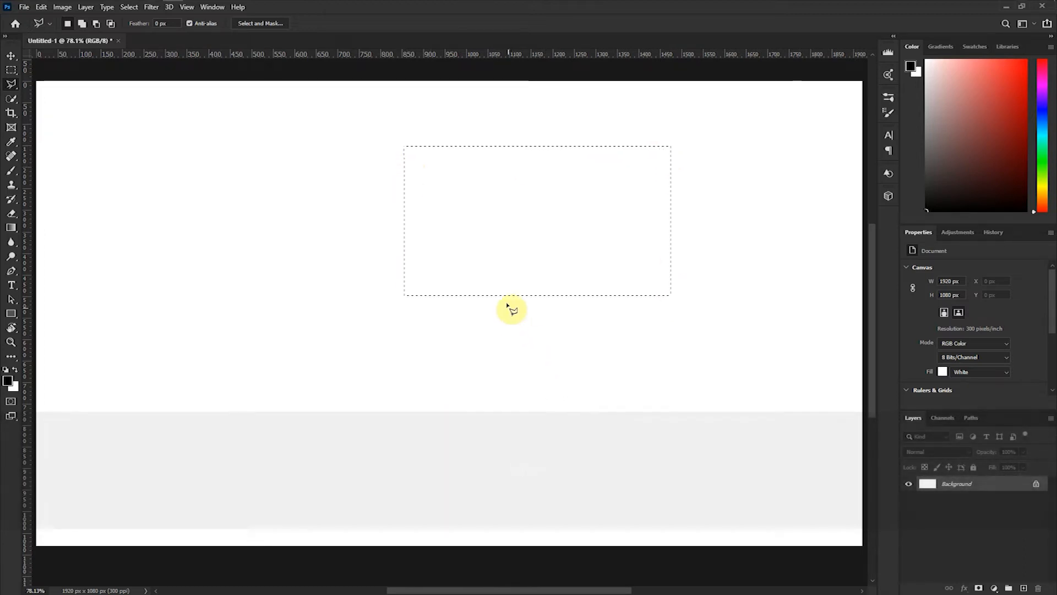
# Step: Add a trapezoidal stand below the rectangular selection, with a base about 490 px wide and sides angled at 45 degrees
pyautogui.keyDown('shift'); pyautogui.click(503, 289); pyautogui.keyUp('shift')
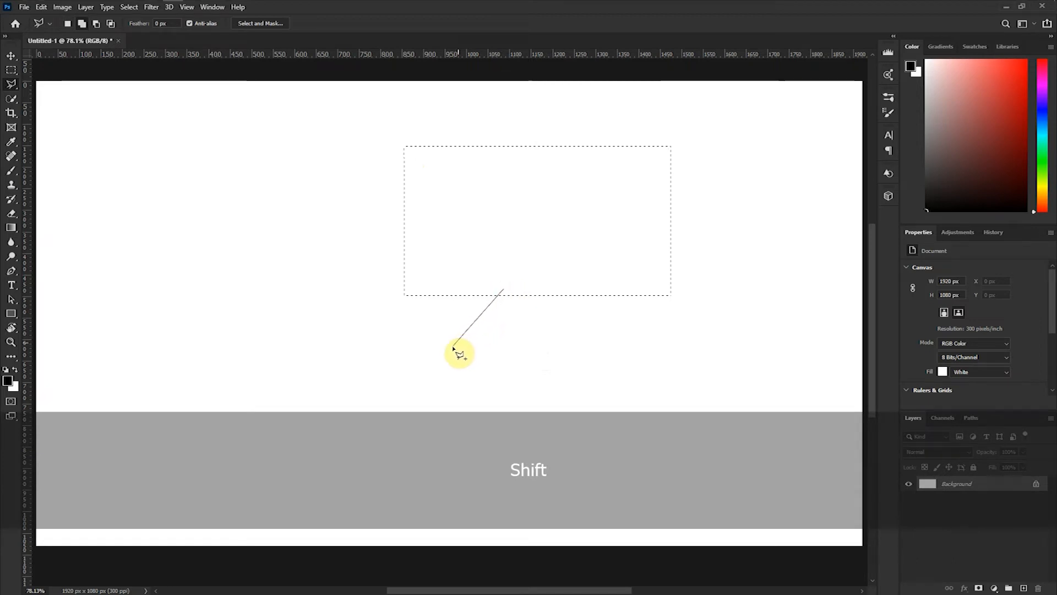
pyautogui.keyDown('shift'); pyautogui.click(434, 361); pyautogui.keyUp('shift')
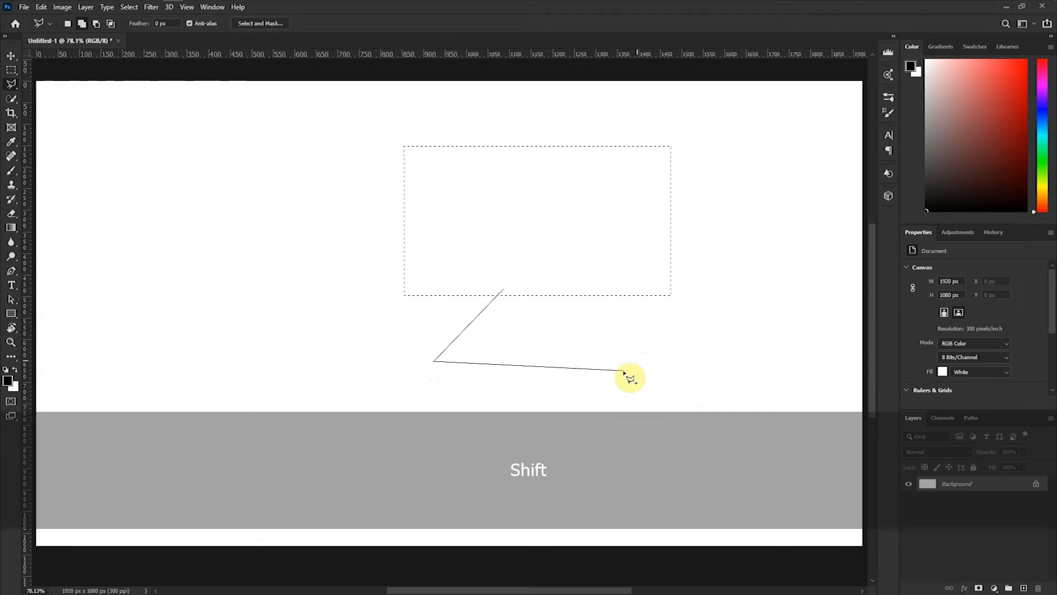
pyautogui.keyDown('shift'); pyautogui.click(648, 360); pyautogui.keyUp('shift')
pyautogui.keyDown('shift'); pyautogui.click(574, 274); pyautogui.keyUp('shift')
pyautogui.keyDown('shift'); pyautogui.click(509, 301); pyautogui.keyUp('shift')
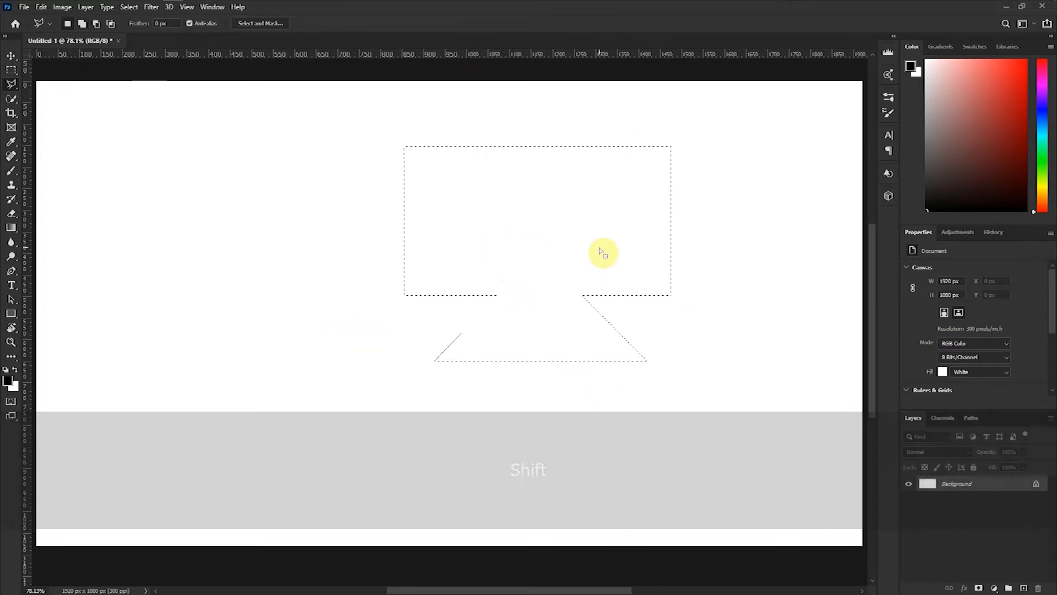
# Step: Create a new layer and fill the monitor-shaped selection on it with Black at 100% opacity
pyautogui.rightClick(587, 197)
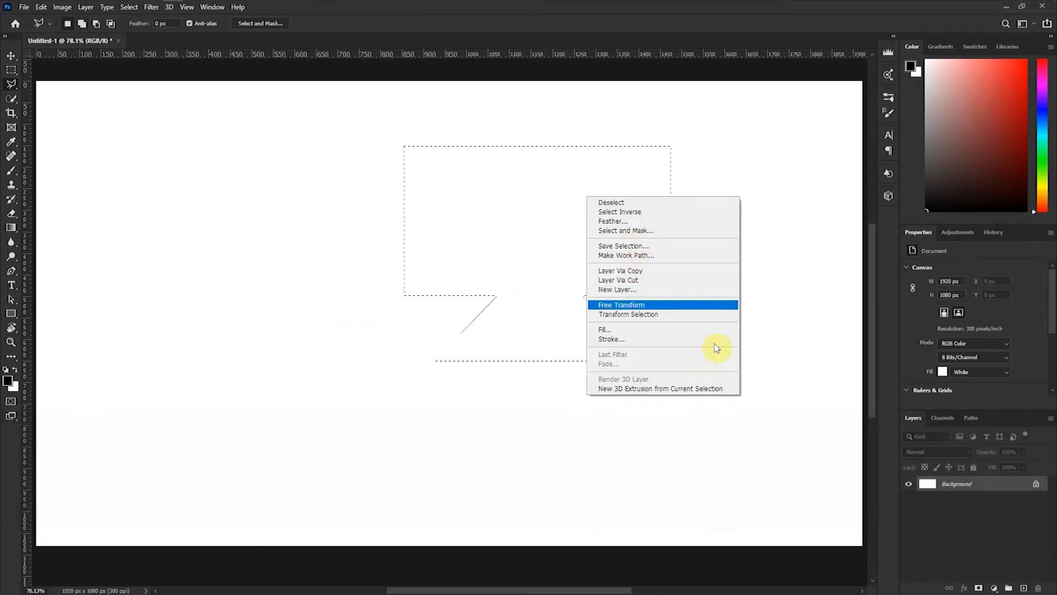
pyautogui.click(1023, 588)
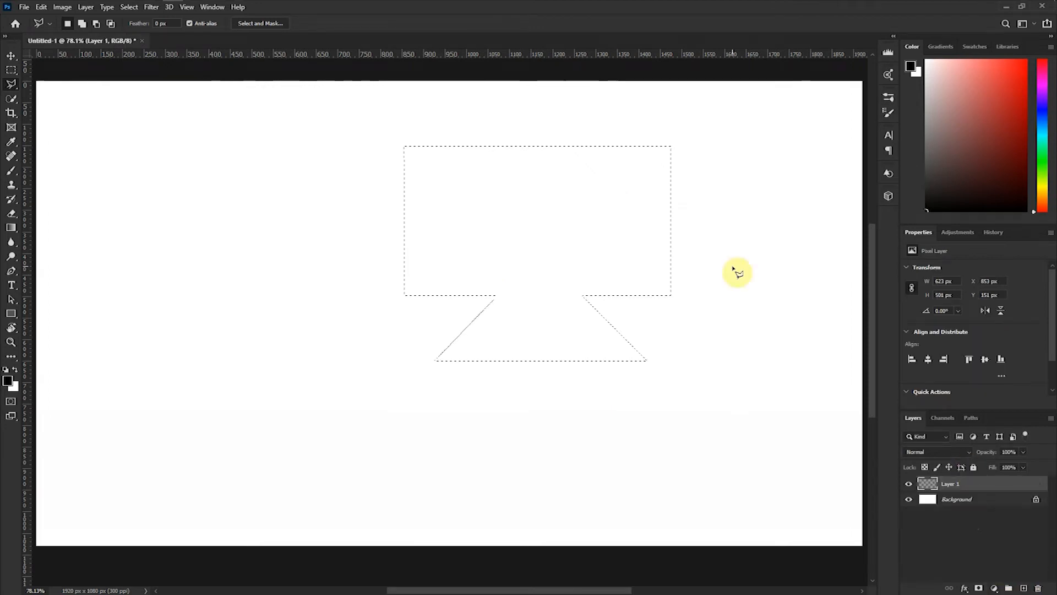
pyautogui.rightClick(574, 247)
pyautogui.click(638, 381)
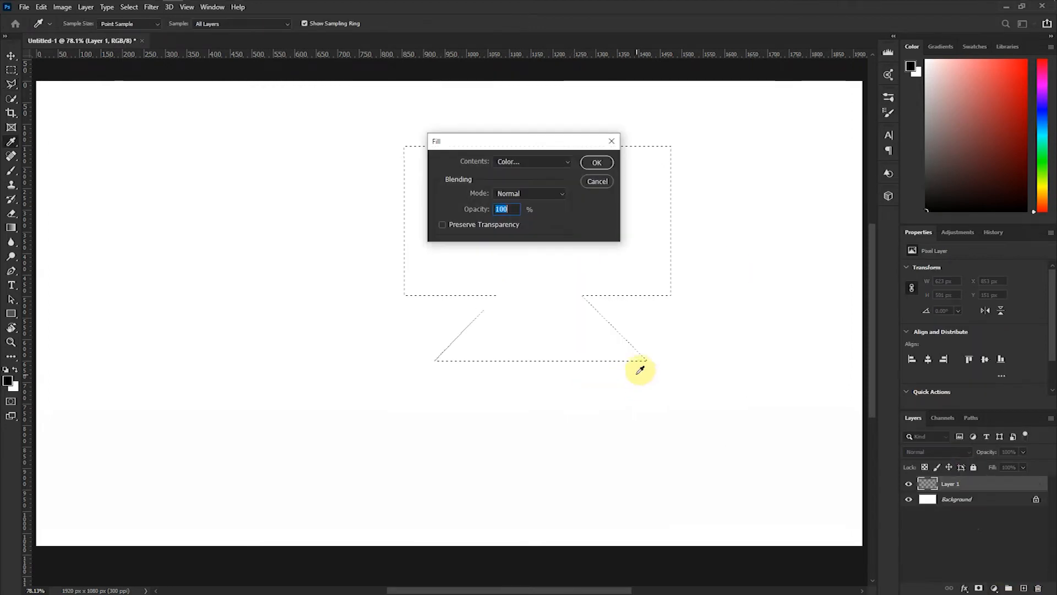
pyautogui.click(544, 161)
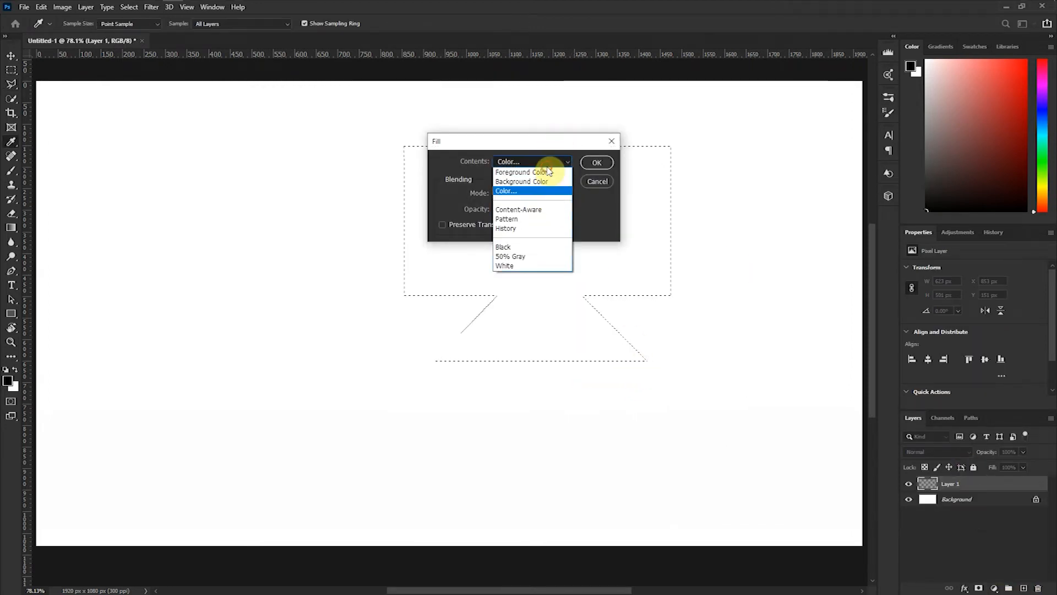
pyautogui.click(515, 247)
pyautogui.click(595, 164)
pyautogui.press('l')
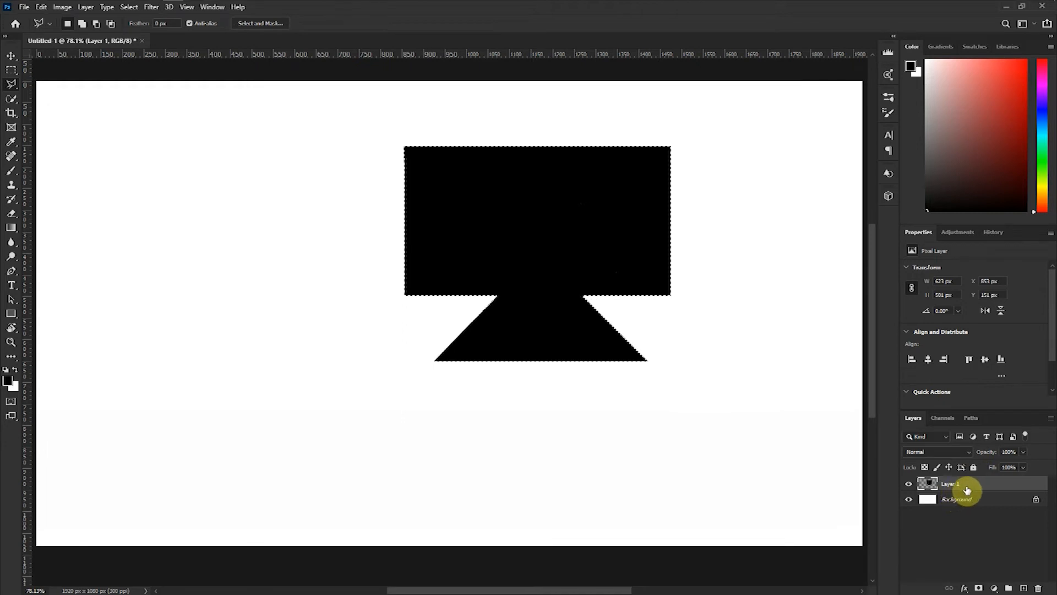
# Step: Centre the black monitor shape horizontally and vertically on the whole canvas, and clear the selection
pyautogui.hotkey('ctrl', 'a')
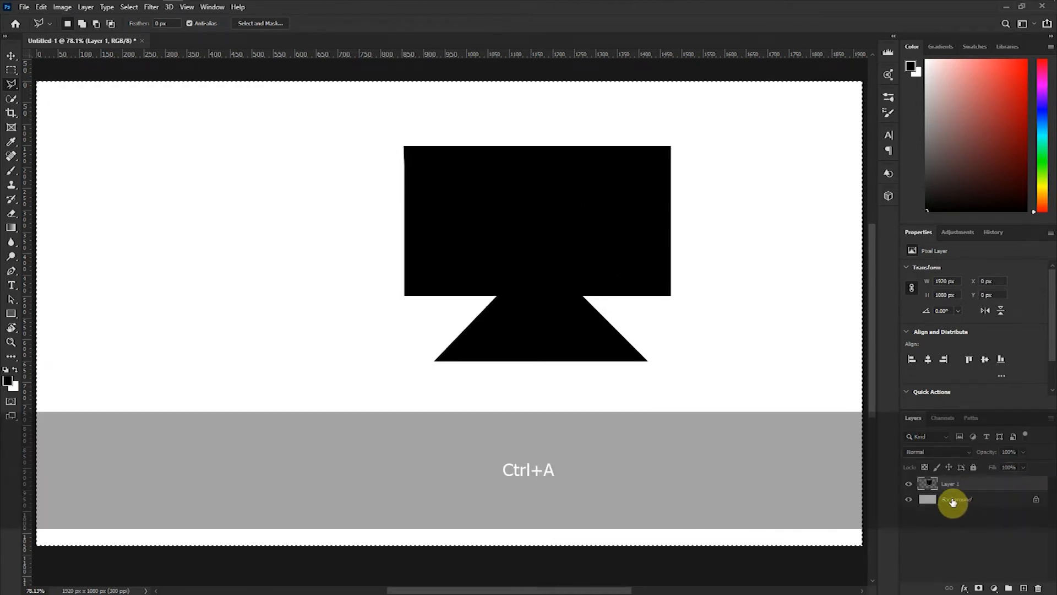
pyautogui.scroll(-1, 521, 456)
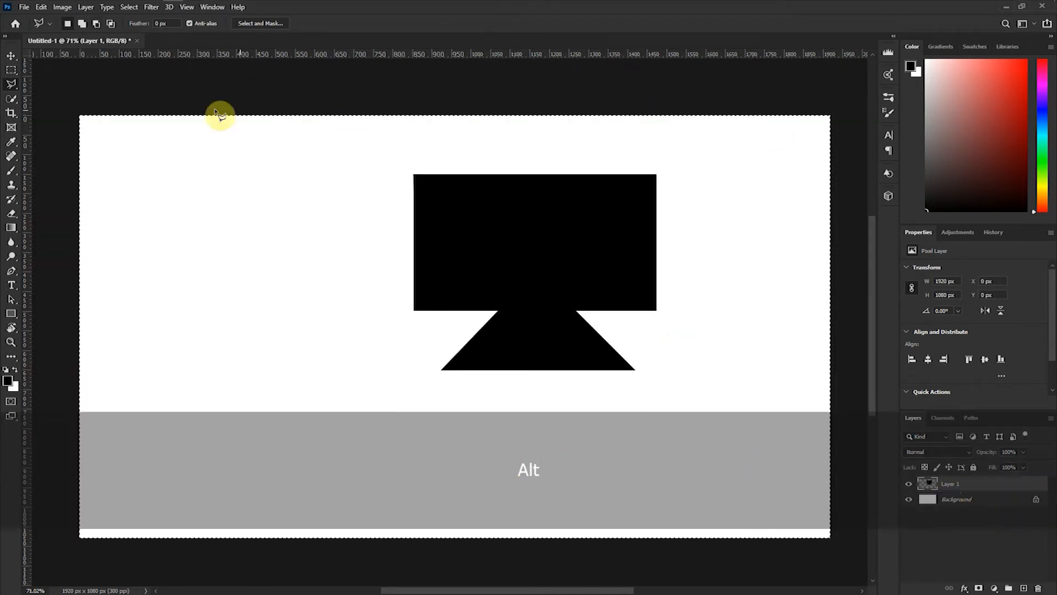
pyautogui.click(11, 57)
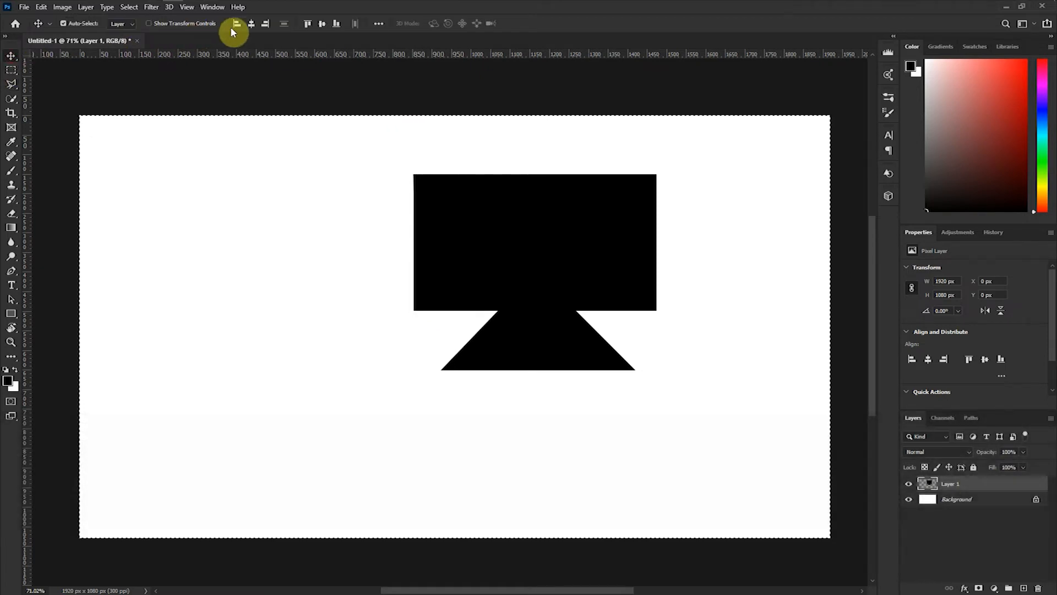
pyautogui.click(250, 24)
pyautogui.click(321, 24)
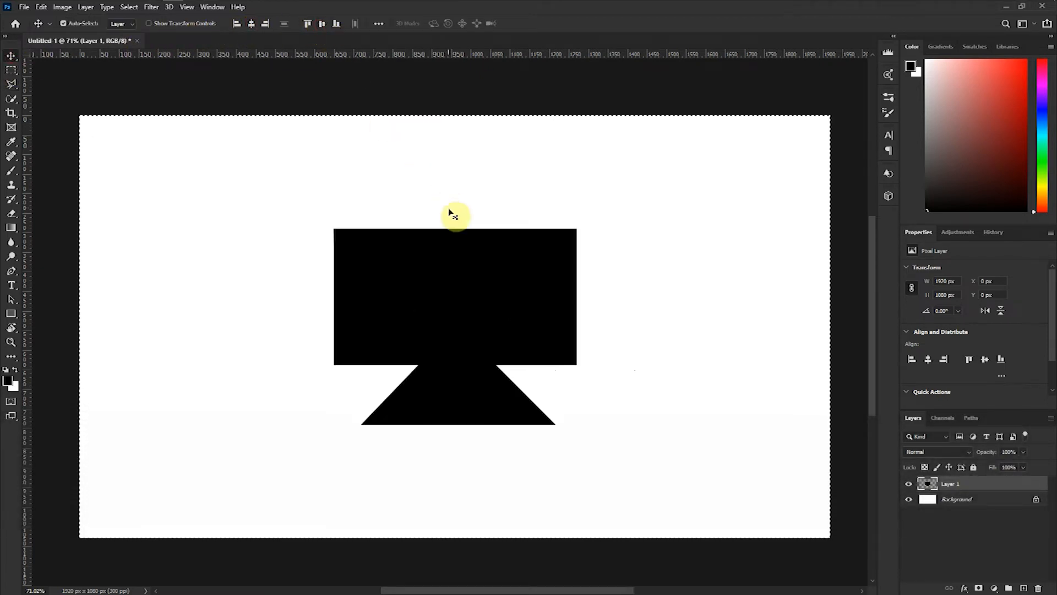
pyautogui.hotkey('ctrl', 'd')
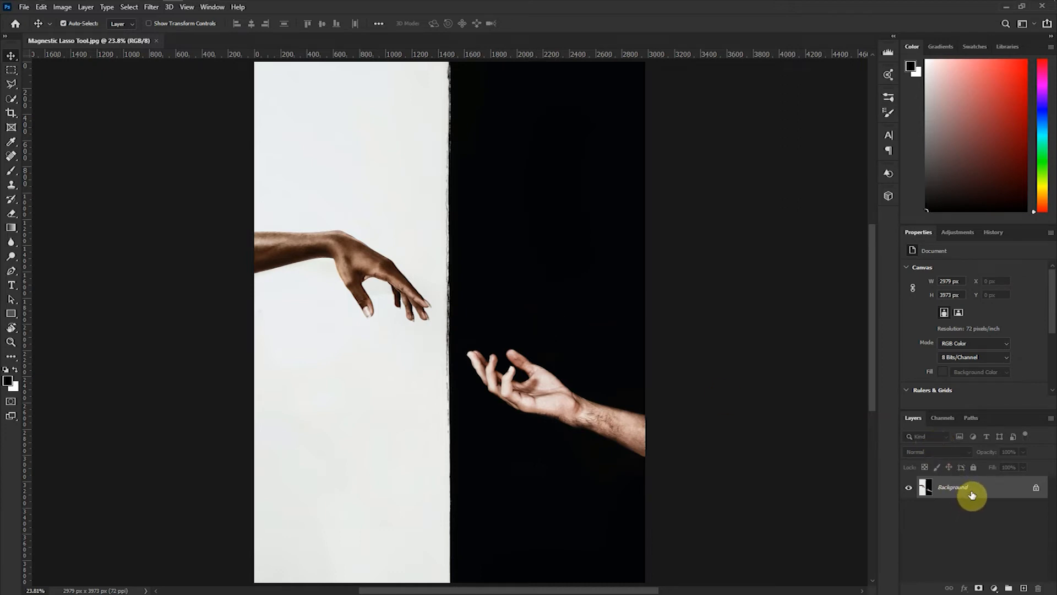
# Step: In Magnestic Lasso Tool.jpg, try two ways of duplicating the Background layer, undoing each copy
pyautogui.hotkey('ctrl', 'j')
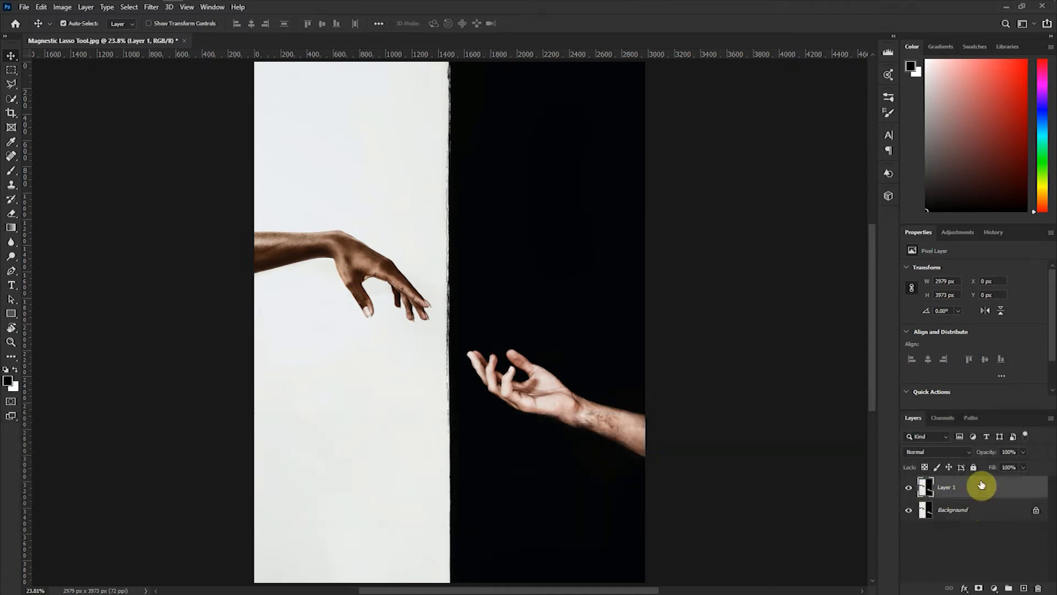
pyautogui.hotkey('ctrl', 'z')
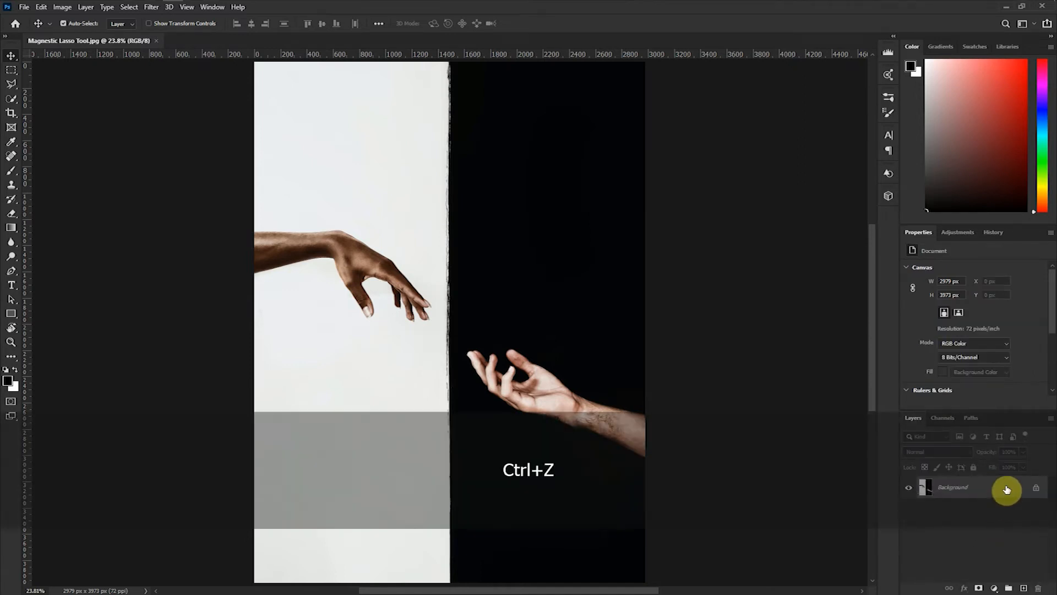
pyautogui.moveTo(1006, 489); pyautogui.dragTo(1023, 588)
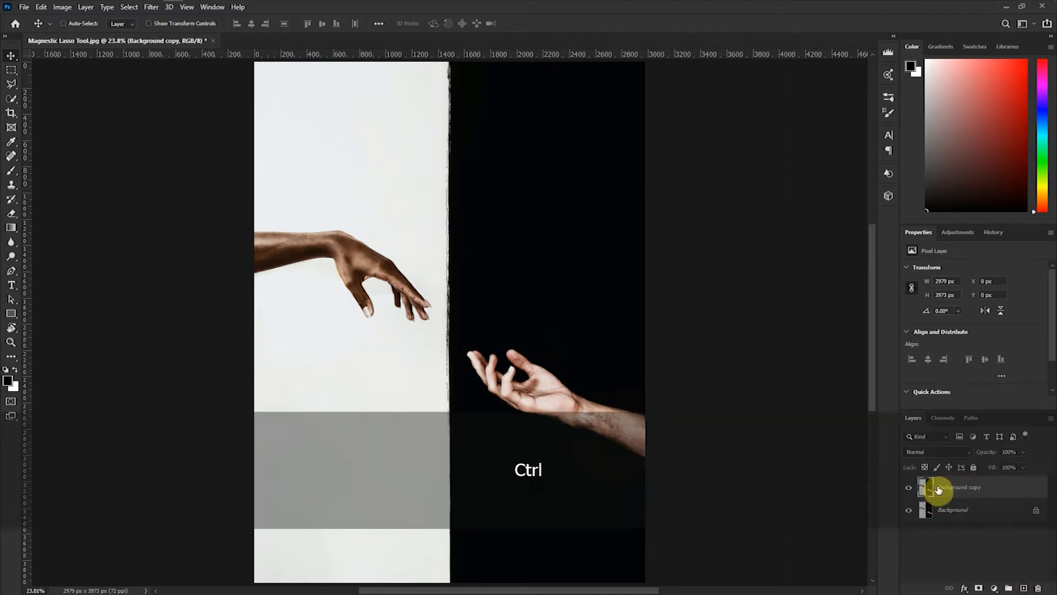
pyautogui.hotkey('ctrl', 'z')
# Step: Duplicate the Background layer within the same document under the name Background copy
pyautogui.rightClick(953, 488)
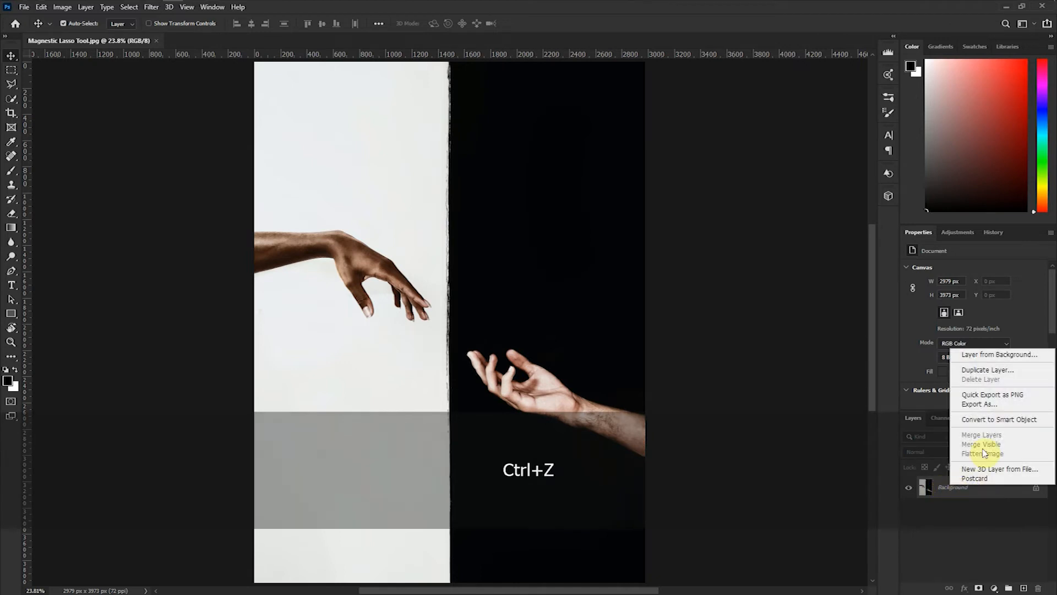
pyautogui.click(979, 369)
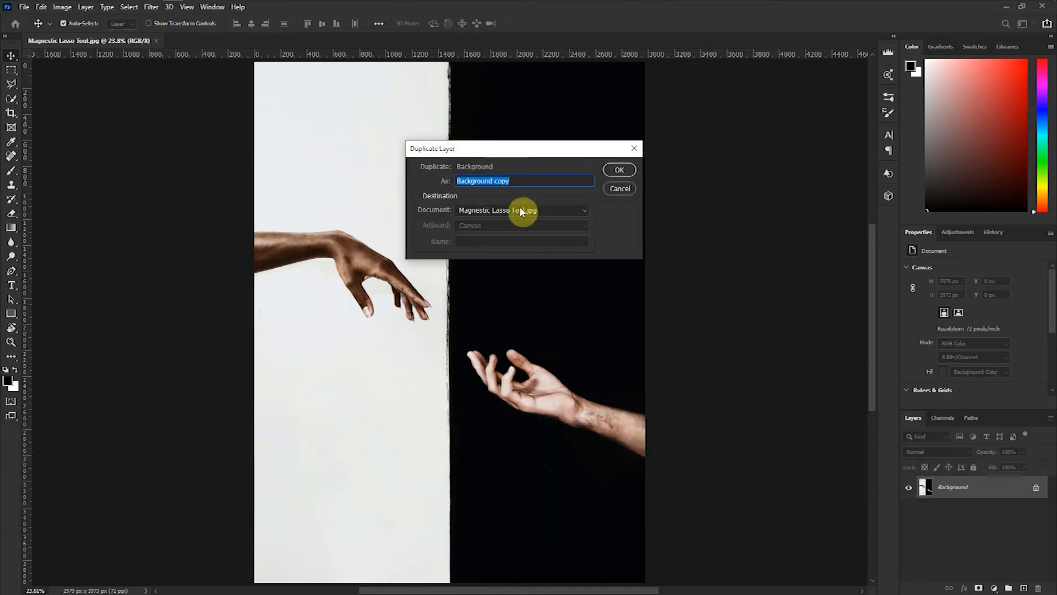
pyautogui.click(619, 169)
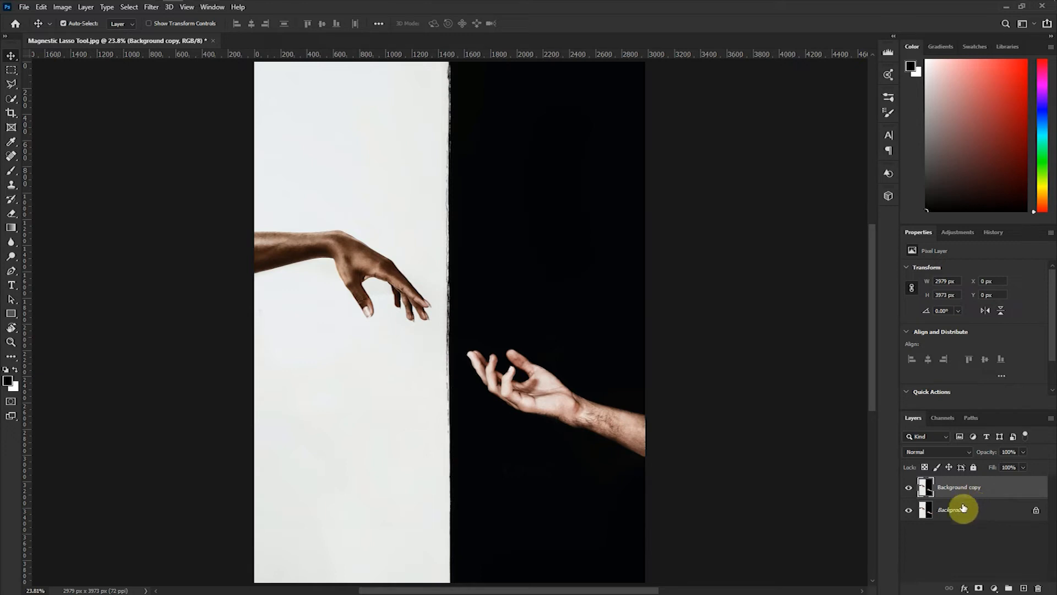
# Step: Rename the Background copy layer as Image and hide the original Background layer
pyautogui.doubleClick(959, 487)
pyautogui.write('Image')
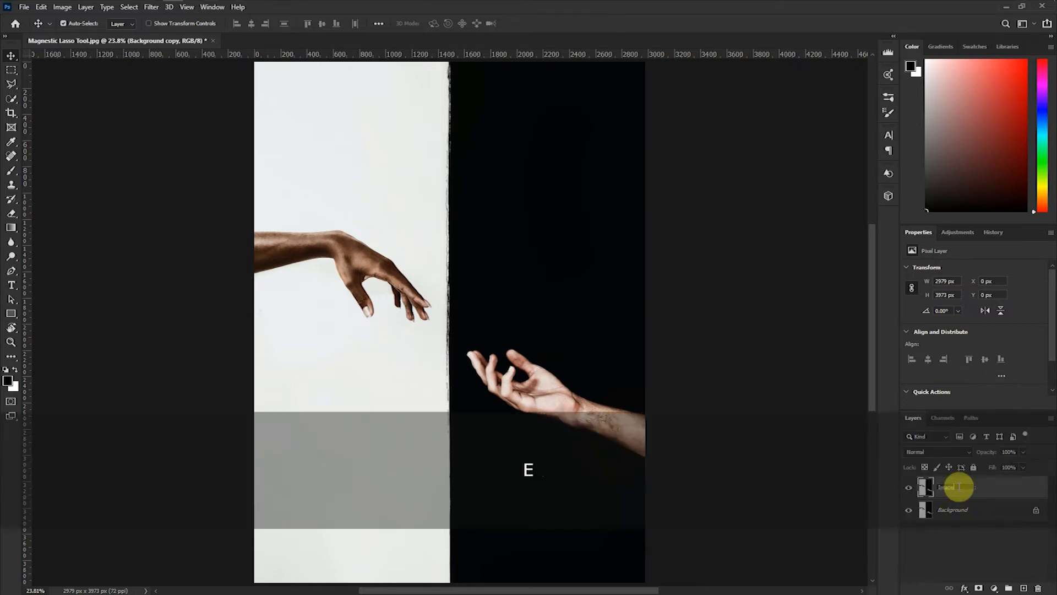
pyautogui.press('Return')
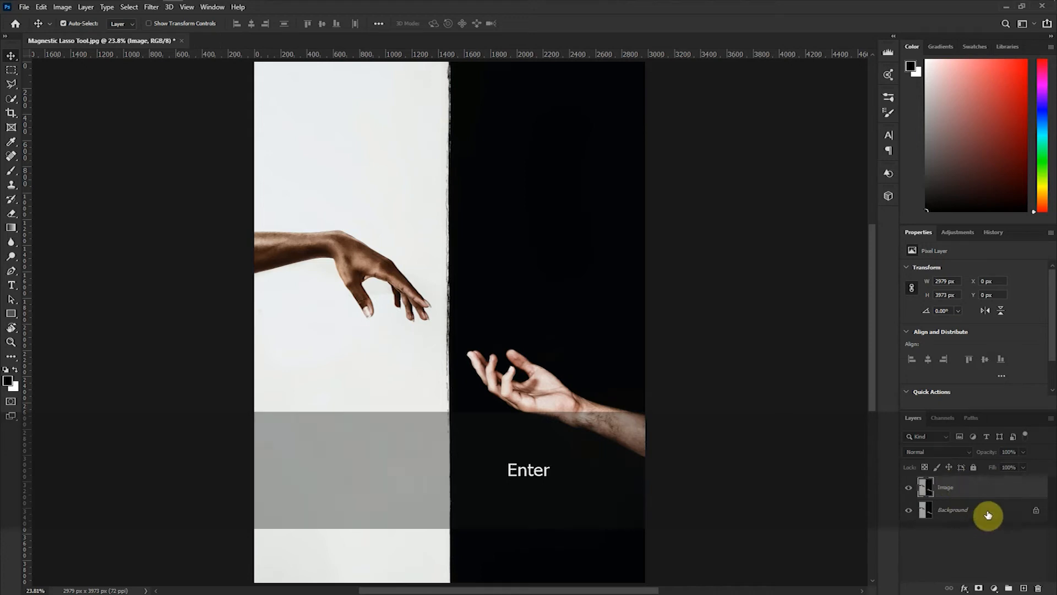
pyautogui.click(908, 511)
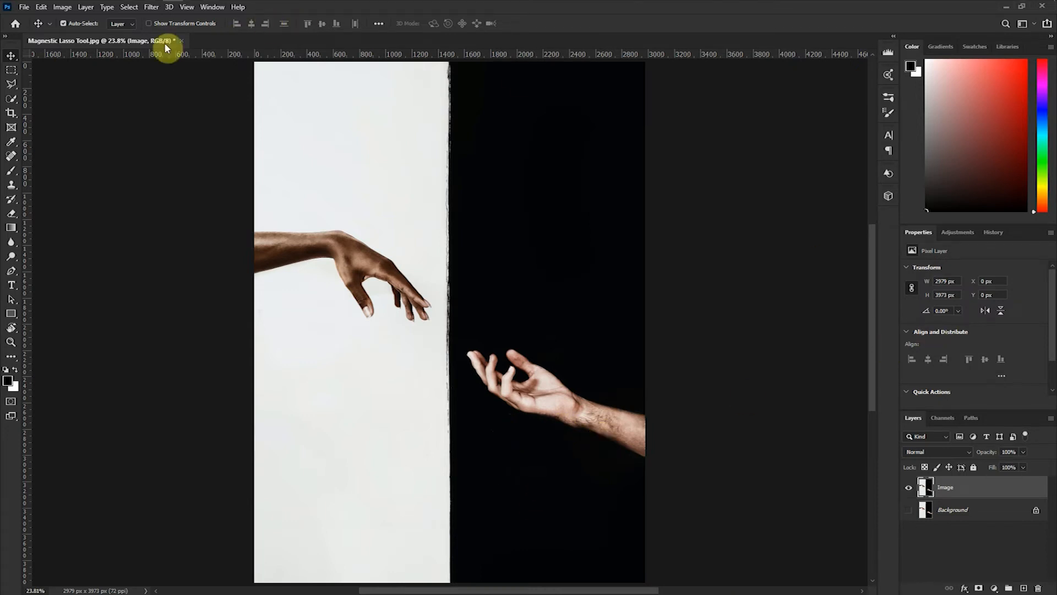
# Step: Trace the arm and hand on the white background with the Lasso tool, selecting an area about 1350 px wide and 690 px high
pyautogui.click(8, 91)
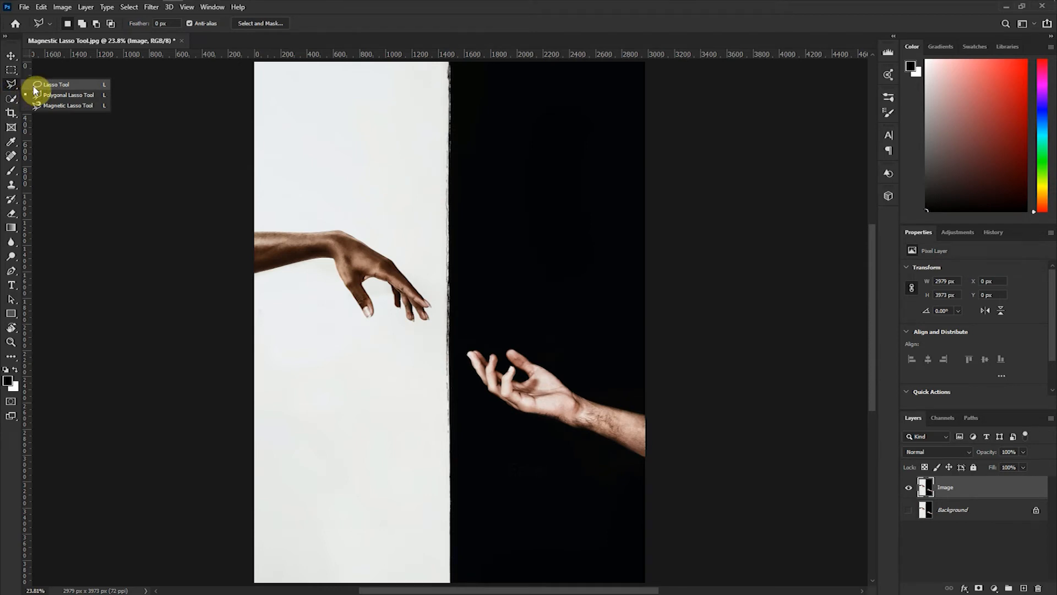
pyautogui.click(71, 85)
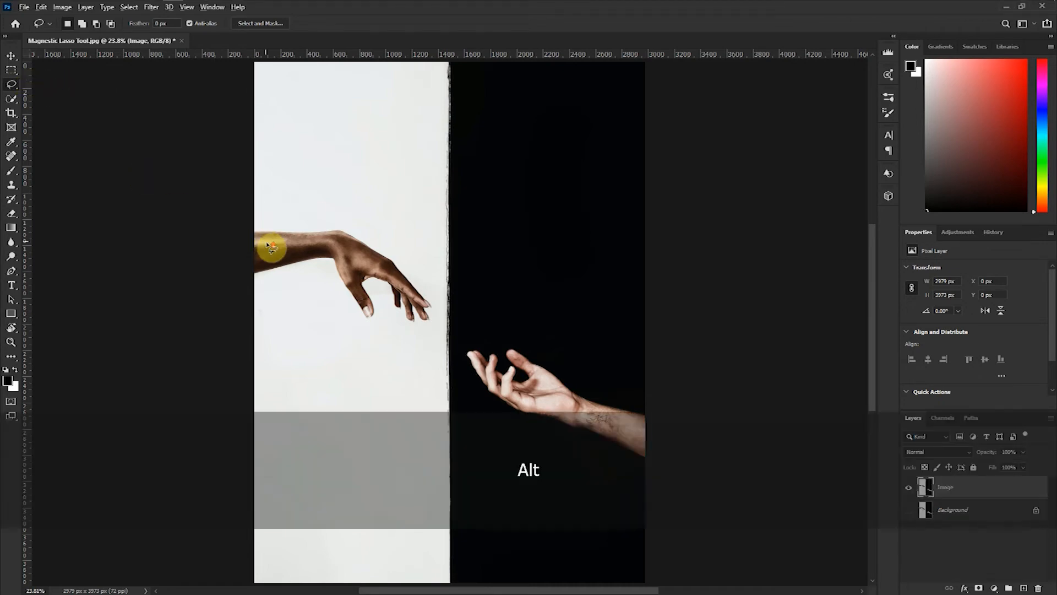
pyautogui.scroll(3, 273, 244)
pyautogui.scroll(2, 389, 314)
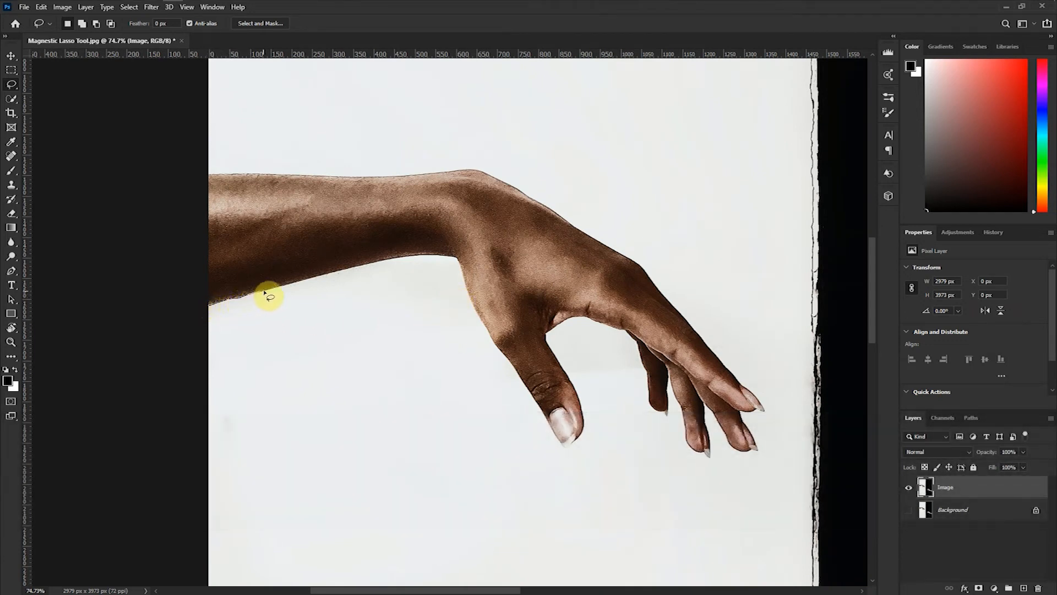
pyautogui.moveTo(361, 266)
pyautogui.mouseDown()
pyautogui.moveTo(447, 257)
pyautogui.moveTo(460, 268)
pyautogui.moveTo(564, 447)
pyautogui.moveTo(582, 437)
pyautogui.moveTo(584, 422)
pyautogui.moveTo(548, 332)
pyautogui.moveTo(566, 322)
pyautogui.moveTo(599, 323)
pyautogui.moveTo(648, 349)
pyautogui.moveTo(655, 403)
pyautogui.moveTo(668, 412)
pyautogui.moveTo(668, 380)
pyautogui.moveTo(701, 454)
pyautogui.moveTo(712, 414)
pyautogui.moveTo(736, 451)
pyautogui.moveTo(757, 452)
pyautogui.moveTo(741, 414)
pyautogui.moveTo(764, 410)
pyautogui.moveTo(732, 364)
pyautogui.mouseUp()
pyautogui.moveTo(682, 304)
pyautogui.mouseDown()
pyautogui.moveTo(602, 240)
pyautogui.moveTo(500, 189)
pyautogui.moveTo(418, 173)
pyautogui.moveTo(254, 177)
pyautogui.mouseUp()
pyautogui.click(210, 176)
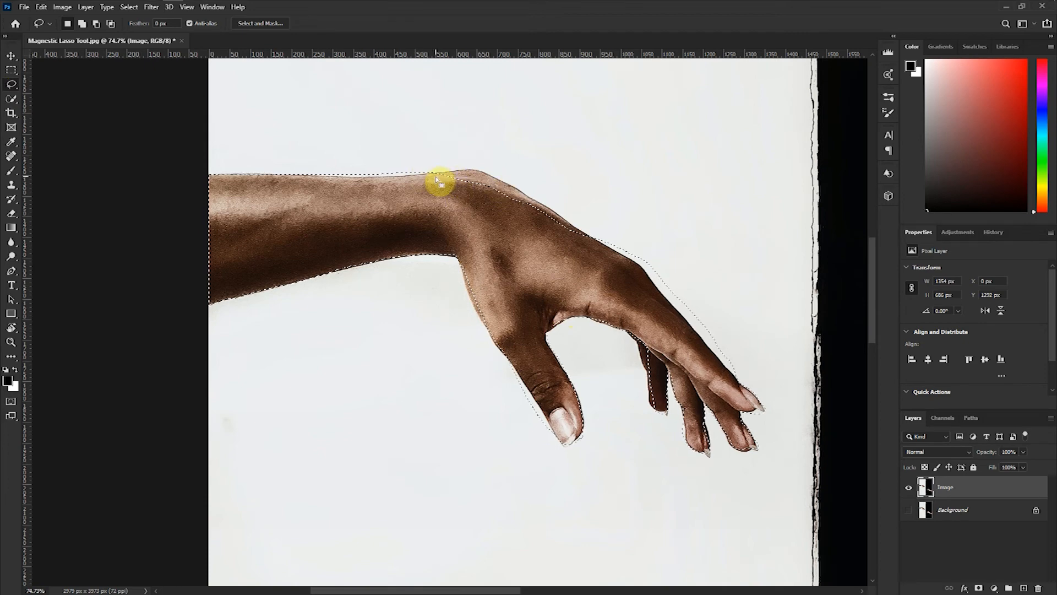
# Step: Correct the lasso selection by adding the missed strip above the wrist and subtracting the excess above the knuckles and index finger
pyautogui.press('shift')
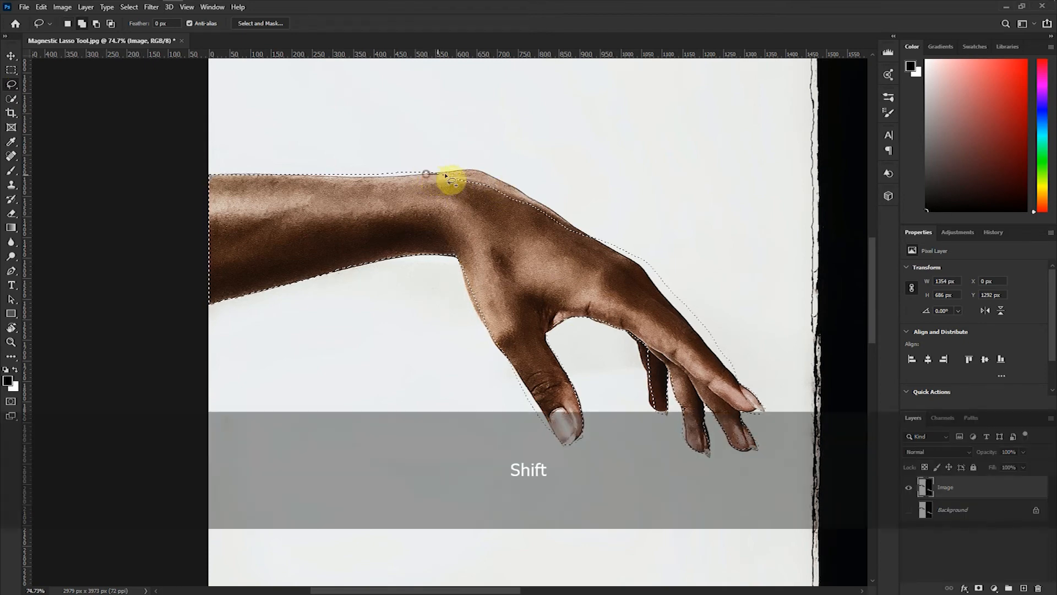
pyautogui.moveTo(479, 174)
pyautogui.mouseDown()
pyautogui.moveTo(596, 241)
pyautogui.moveTo(524, 224)
pyautogui.moveTo(428, 175)
pyautogui.mouseUp()
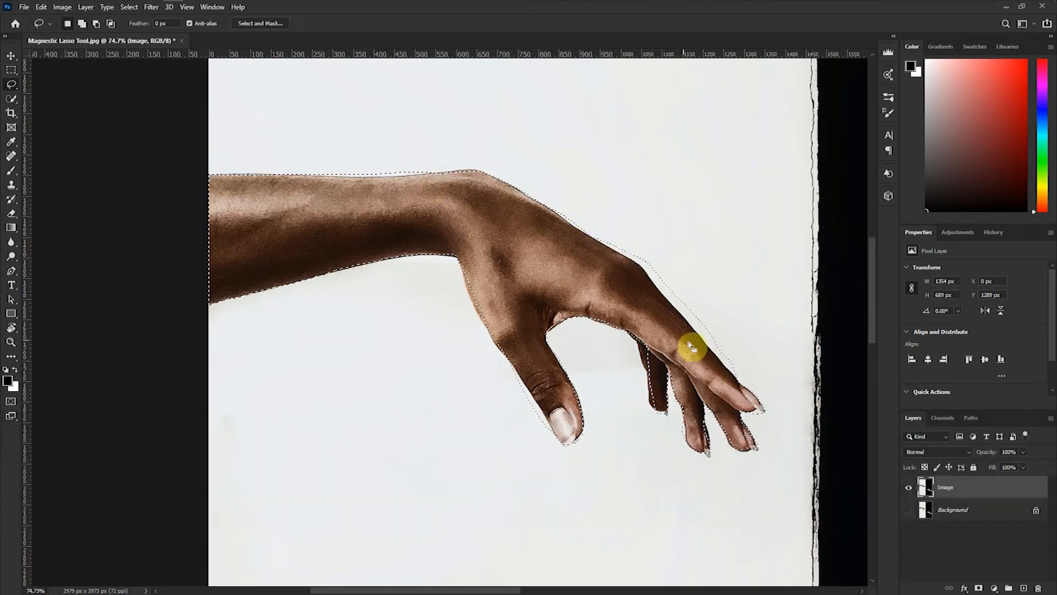
pyautogui.press('alt')
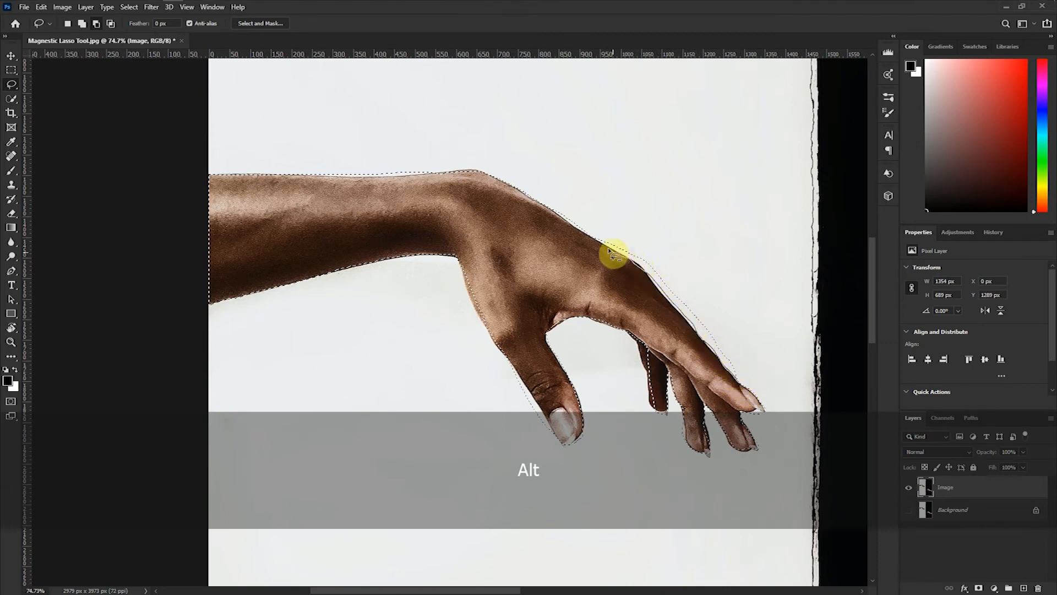
pyautogui.moveTo(740, 377); pyautogui.dragTo(749, 393)
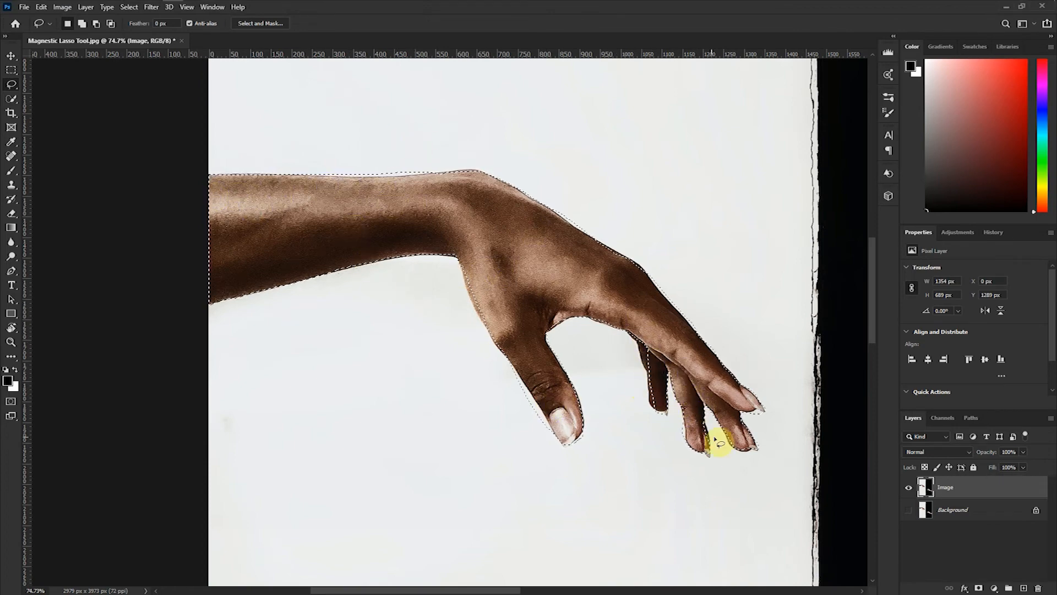
# Step: Deselect the arm and reselect the arm and hand with the Polygonal Lasso tool, covering about 1353 px by 703 px
pyautogui.hotkey('ctrl', 'd')
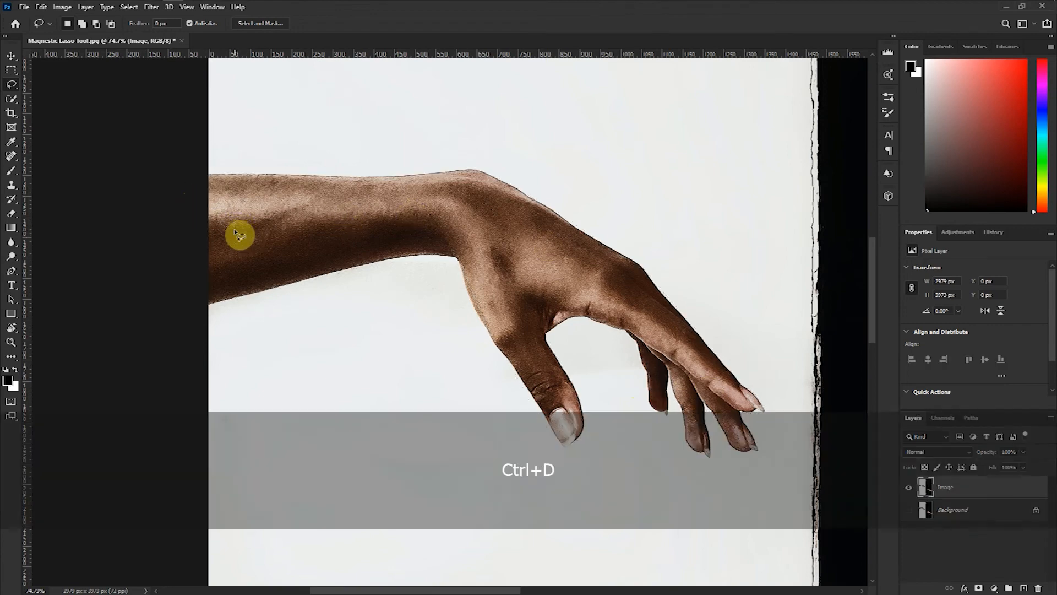
pyautogui.rightClick(11, 85)
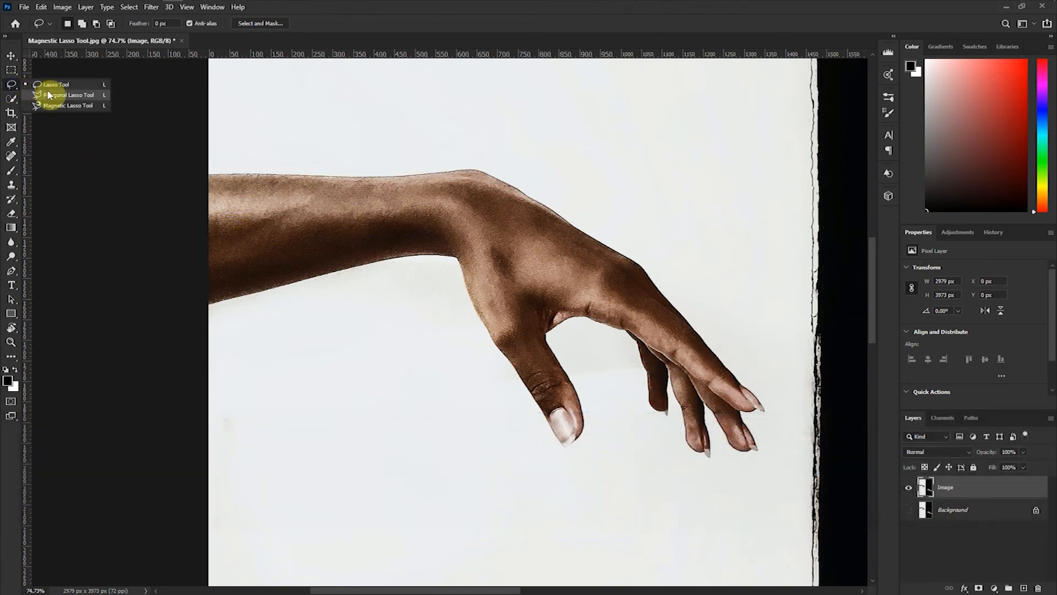
pyautogui.click(48, 95)
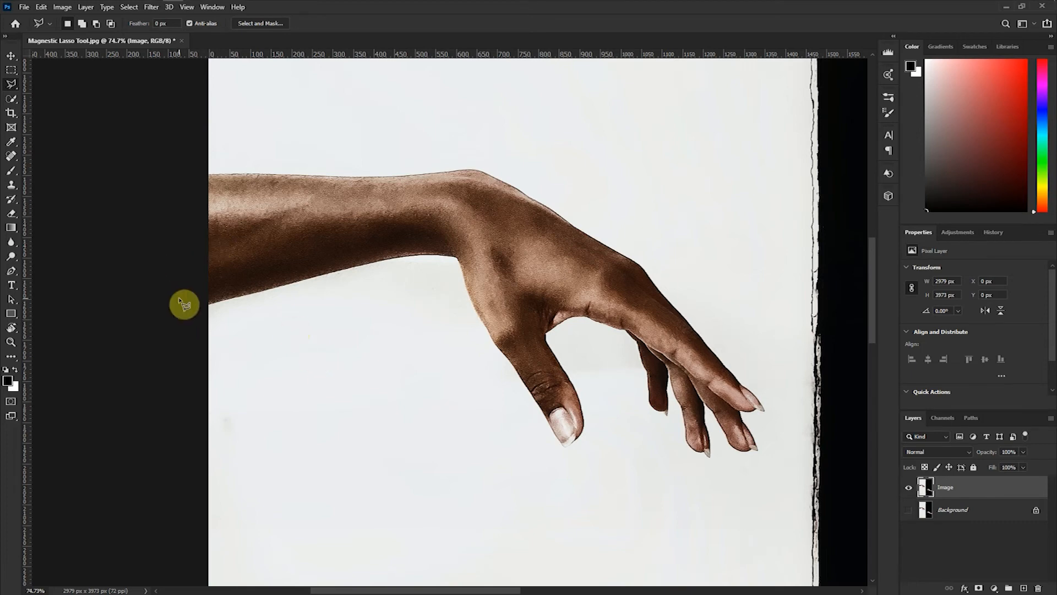
pyautogui.scroll(2, 226, 325)
pyautogui.scroll(2, 226, 325)
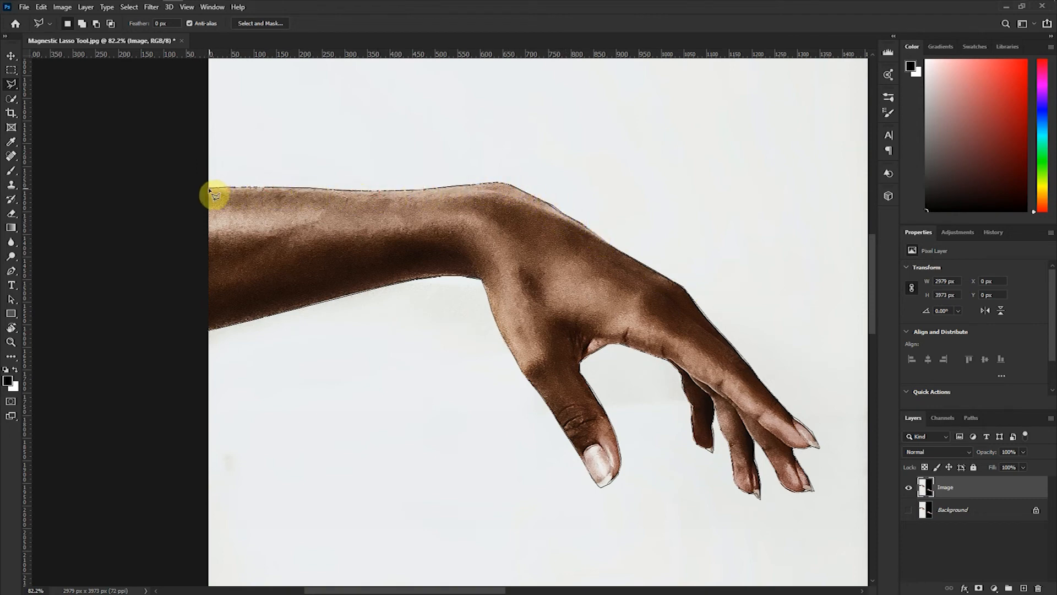
pyautogui.click(209, 334)
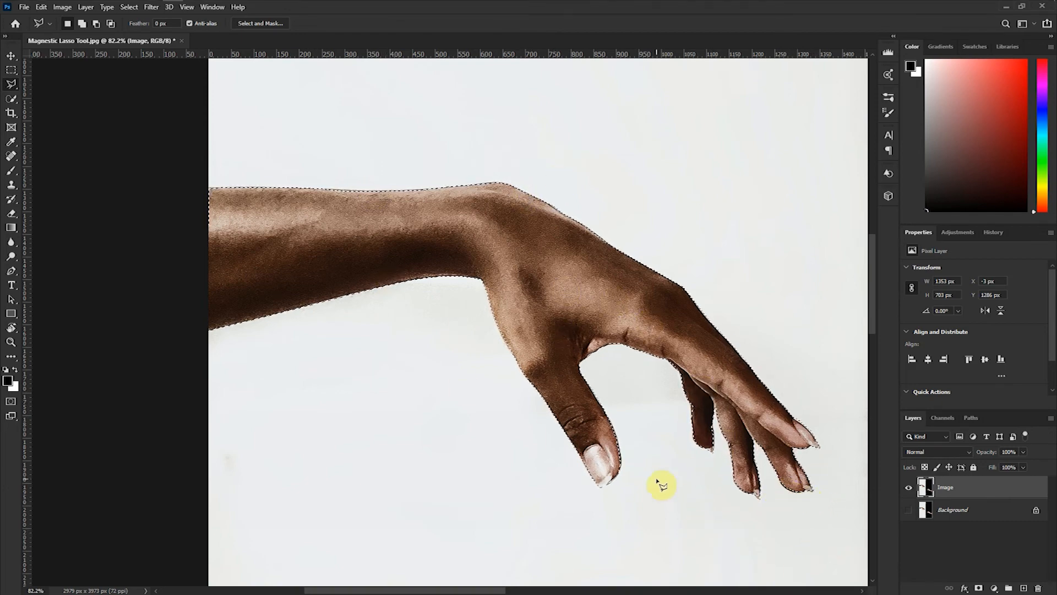
# Step: Examine the polygonal selection's edges closely around the thumb and fingers, and along the whole arm
pyautogui.scroll(5, 696, 465)
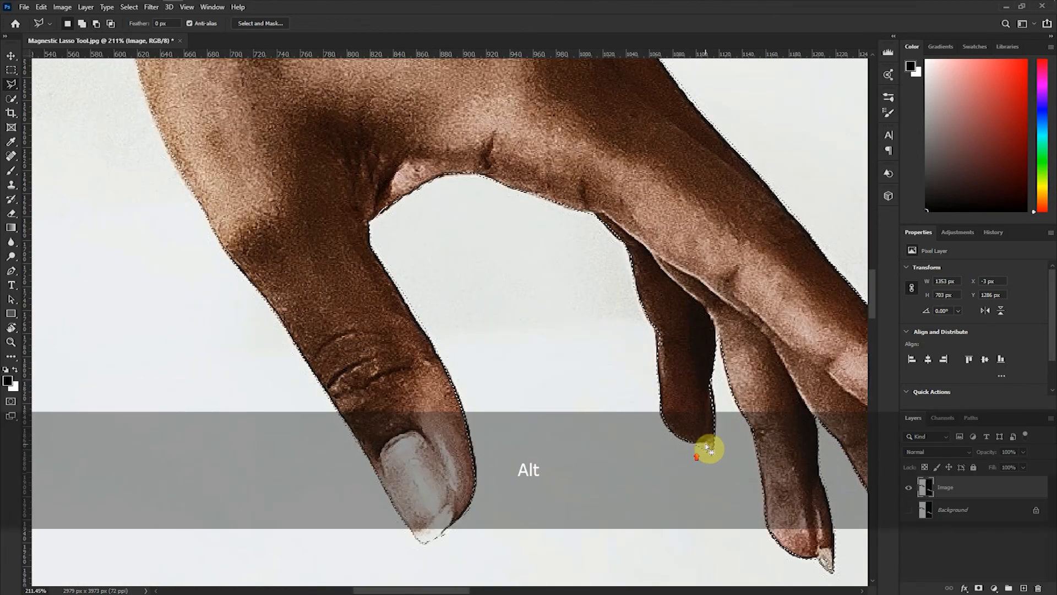
pyautogui.moveTo(675, 354); pyautogui.dragTo(596, 283)
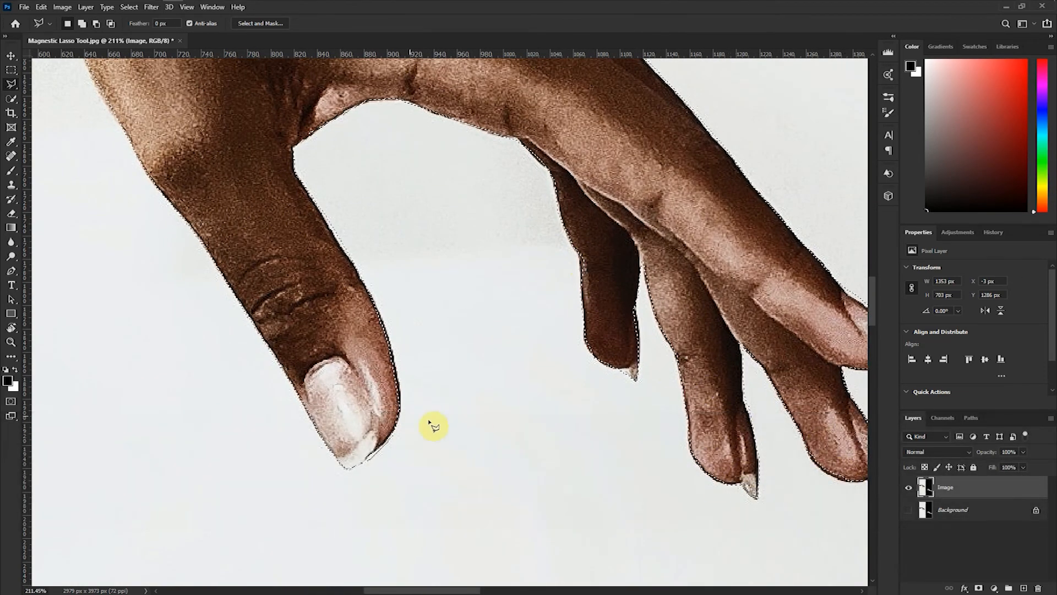
pyautogui.scroll(-2, 311, 319)
pyautogui.scroll(-1, 310, 317)
pyautogui.moveTo(310, 320); pyautogui.dragTo(507, 410)
pyautogui.scroll(-1, 488, 342)
pyautogui.moveTo(434, 322); pyautogui.dragTo(508, 346)
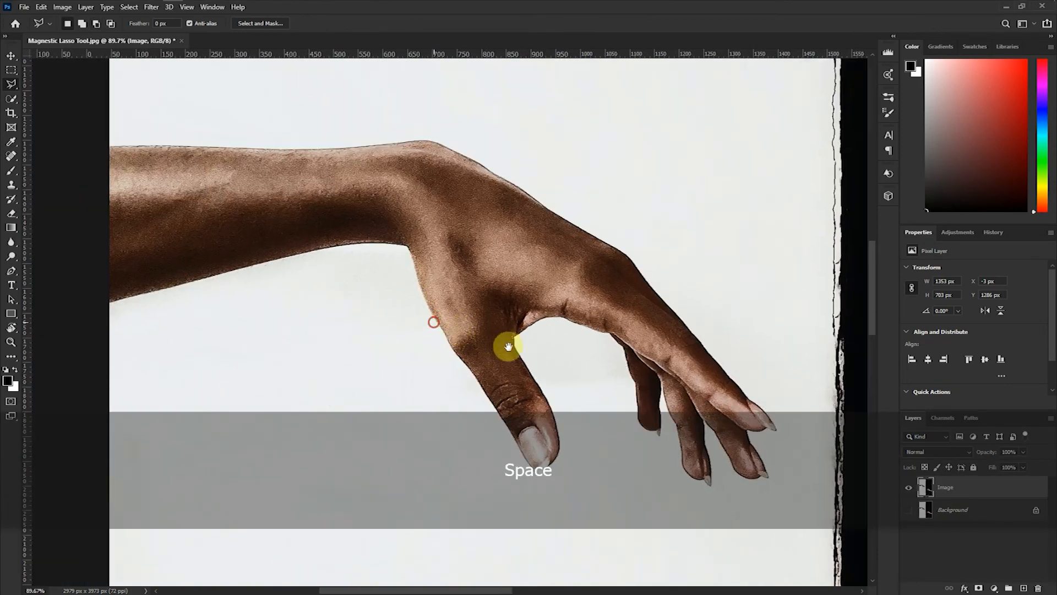
# Step: Deselect, and trace the arm and hand with the Magnetic Lasso tool, selecting an area about 1351 px wide and 700 px high
pyautogui.hotkey('ctrl', 'd')
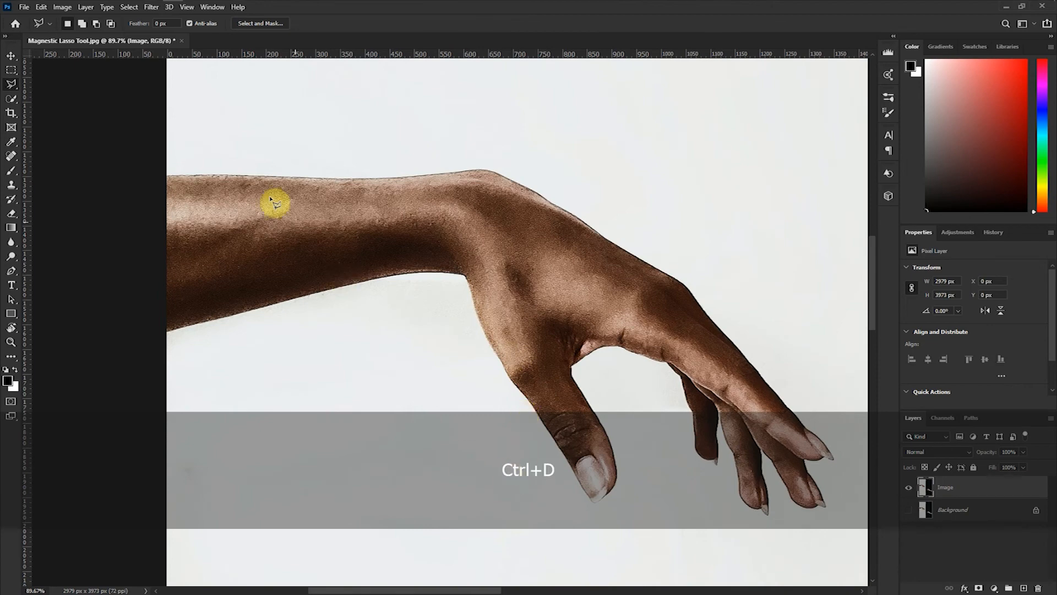
pyautogui.click(11, 84)
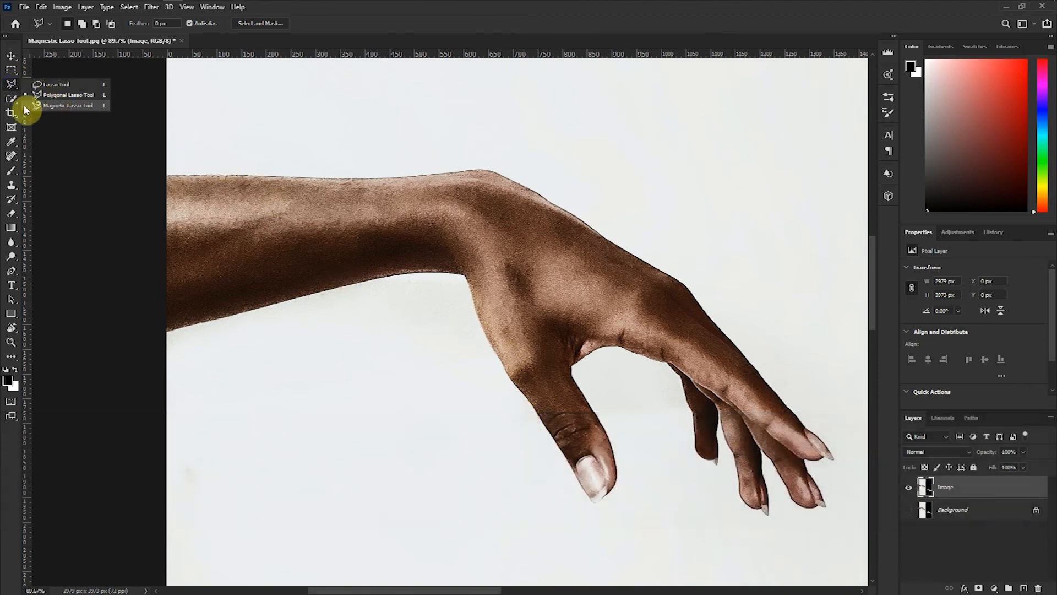
pyautogui.click(77, 107)
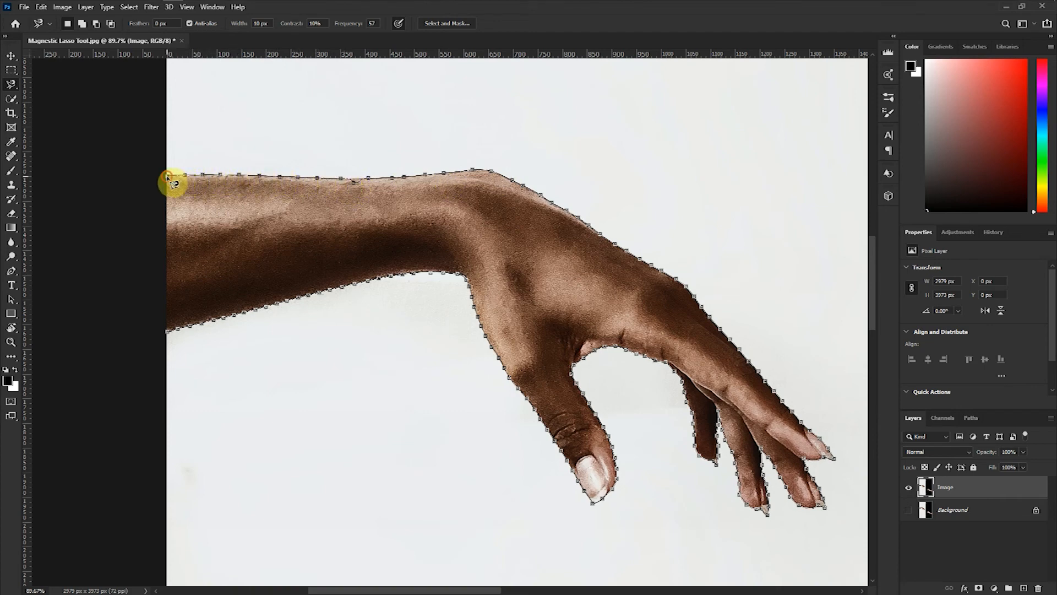
pyautogui.click(168, 332)
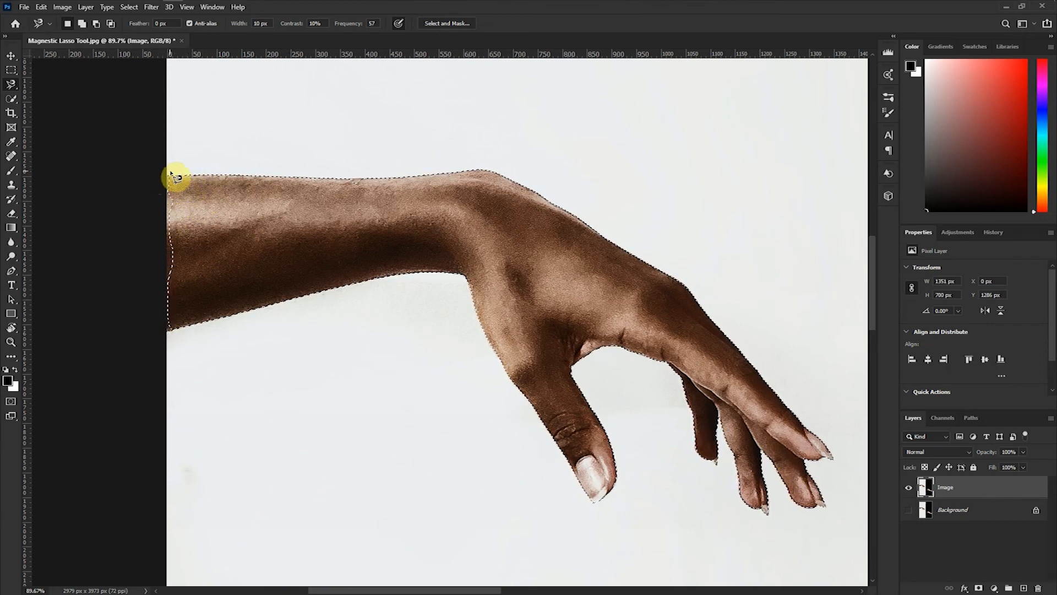
# Step: Add the missed strip where the arm meets the image's left edge to the selection with the Polygonal Lasso tool
pyautogui.rightClick(10, 85)
pyautogui.click(42, 94)
pyautogui.keyDown('shift'); pyautogui.click(172, 175); pyautogui.keyUp('shift')
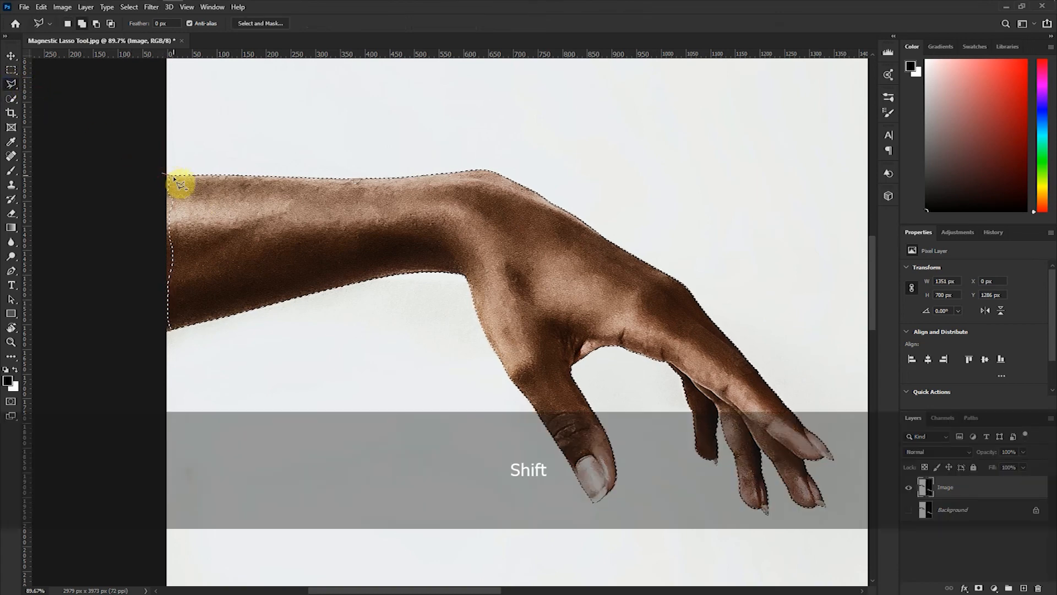
pyautogui.click(169, 329)
pyautogui.click(153, 334)
pyautogui.click(169, 177)
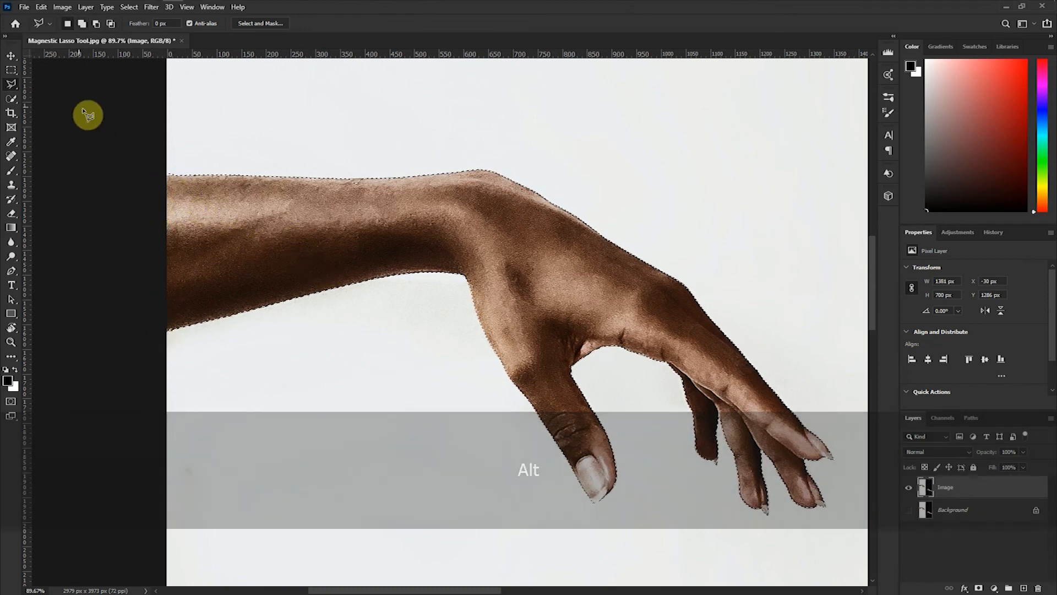
# Step: Copy the selected arm and hand onto a new layer with Layer Via Copy
pyautogui.click(11, 56)
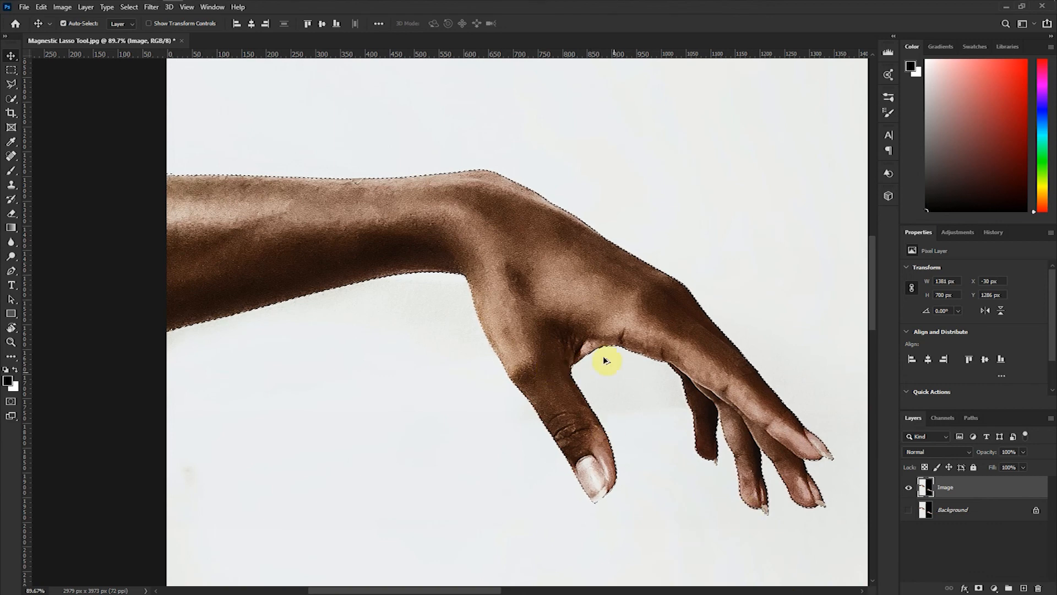
pyautogui.scroll(-3, 606, 358)
pyautogui.hscroll(-2, 610, 366)
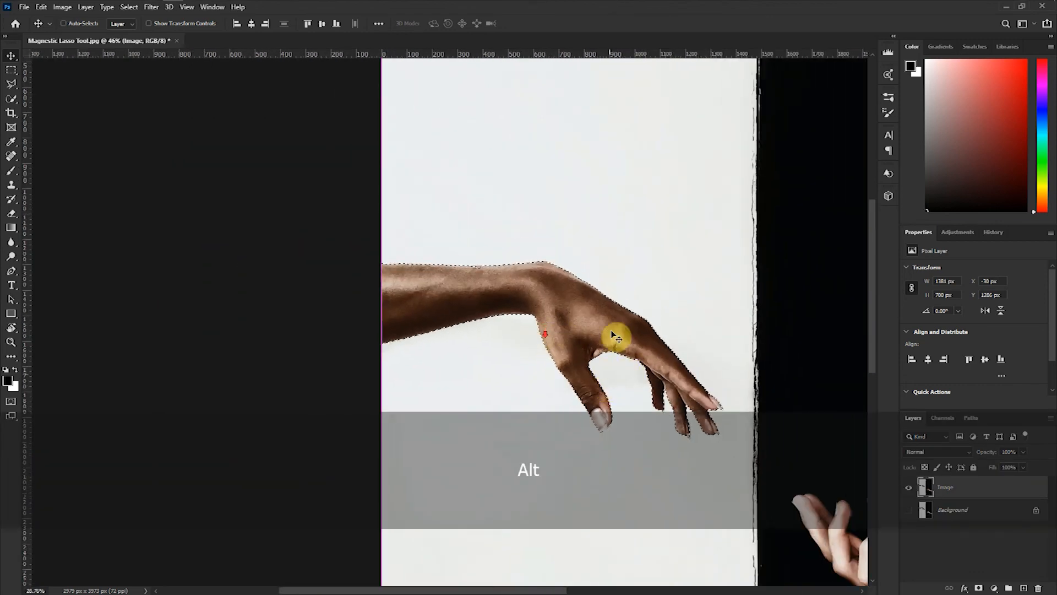
pyautogui.scroll(-4, 615, 337)
pyautogui.scroll(1, 627, 379)
pyautogui.moveTo(618, 378); pyautogui.dragTo(541, 268)
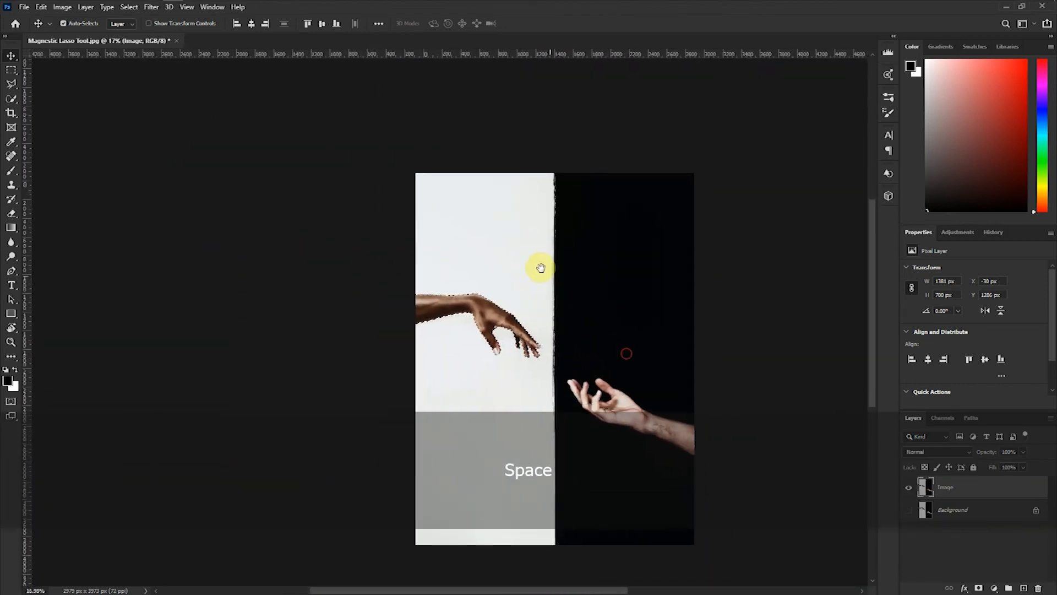
pyautogui.hotkey('ctrl', '0')
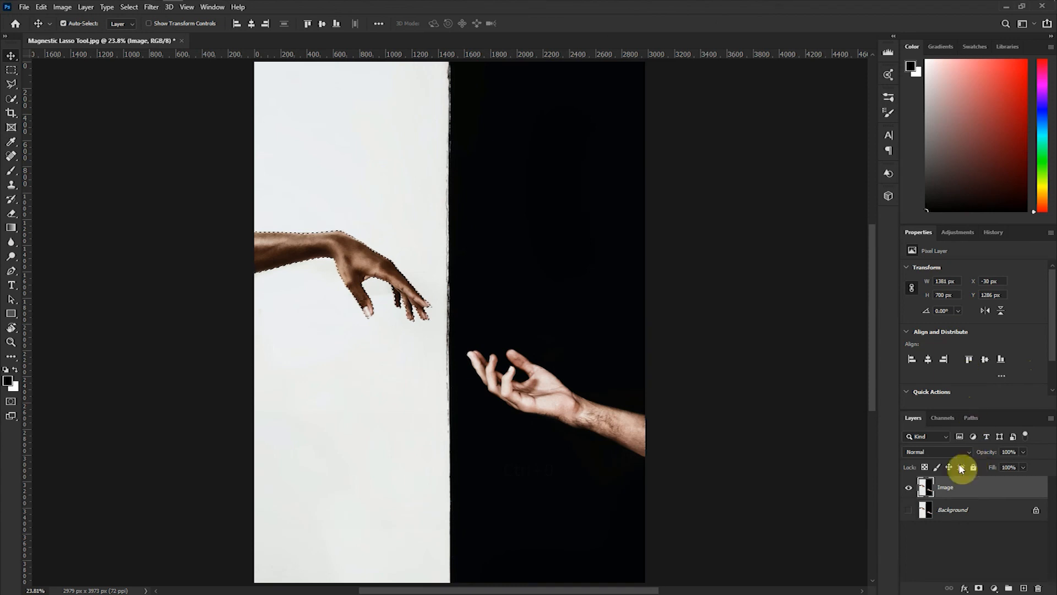
pyautogui.click(12, 85)
pyautogui.rightClick(361, 252)
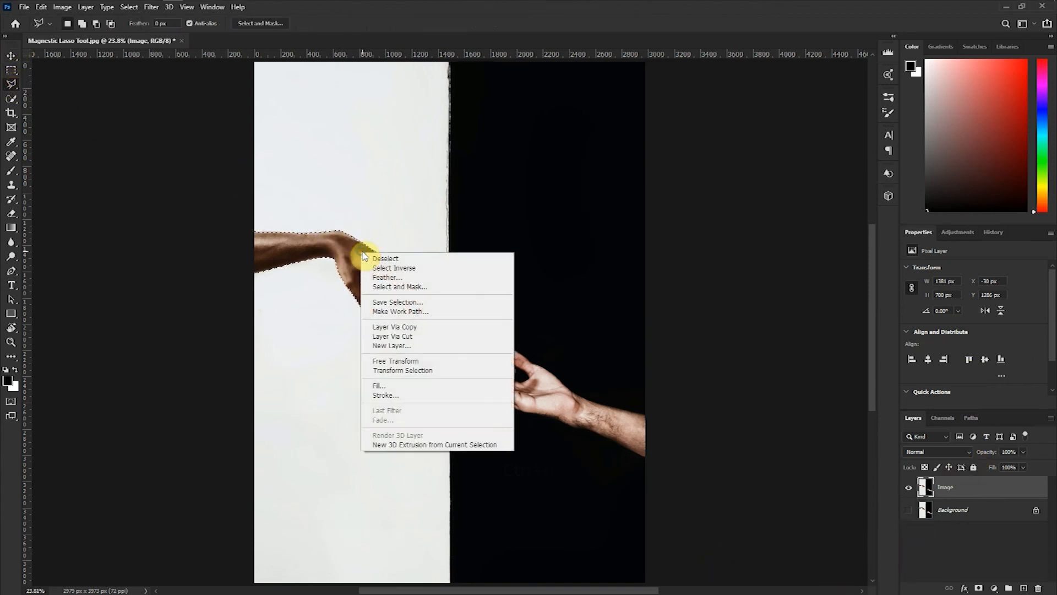
pyautogui.click(405, 327)
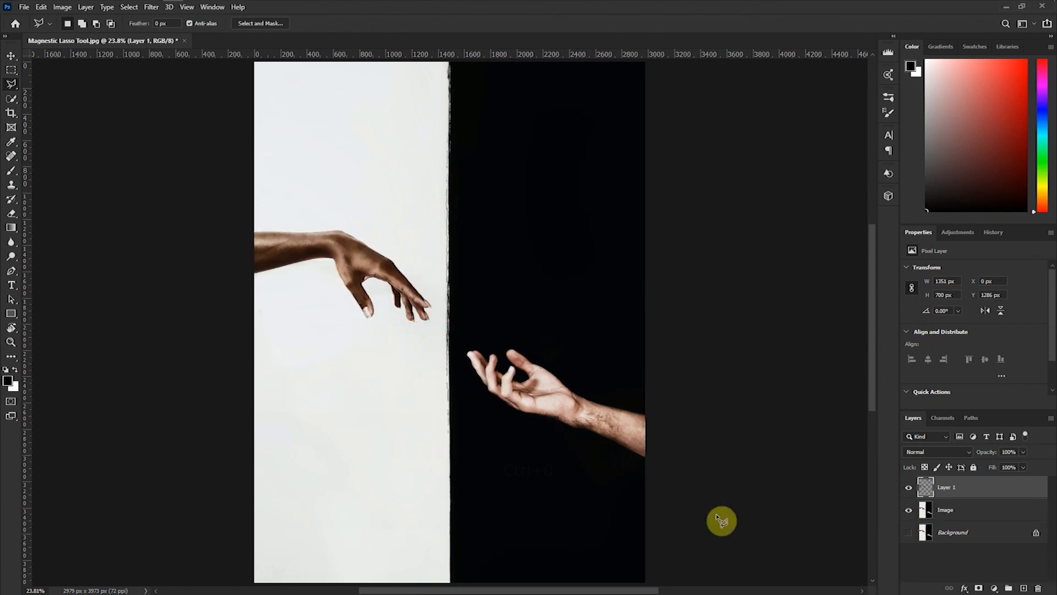
# Step: Hide the Image layer and move the copied arm up and to the right on the transparent canvas
pyautogui.click(909, 511)
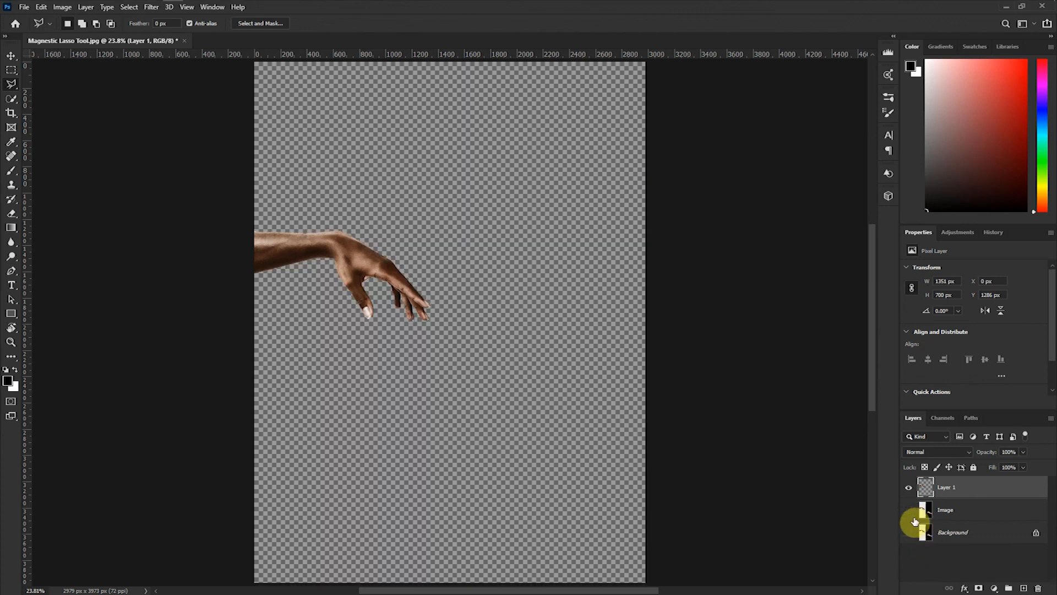
pyautogui.click(908, 511)
pyautogui.click(909, 511)
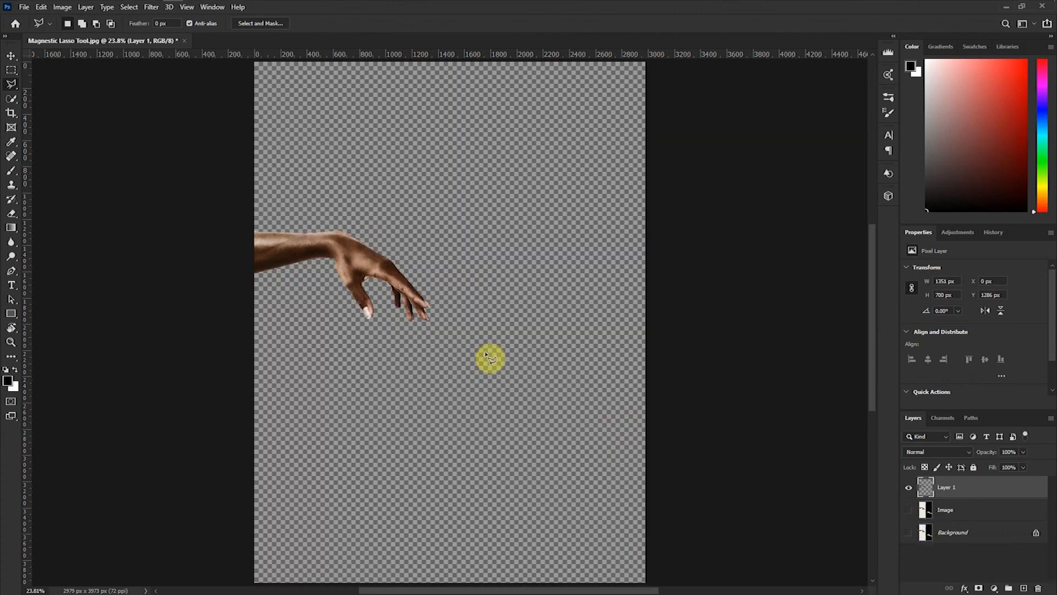
pyautogui.click(11, 56)
pyautogui.moveTo(349, 249); pyautogui.dragTo(432, 224)
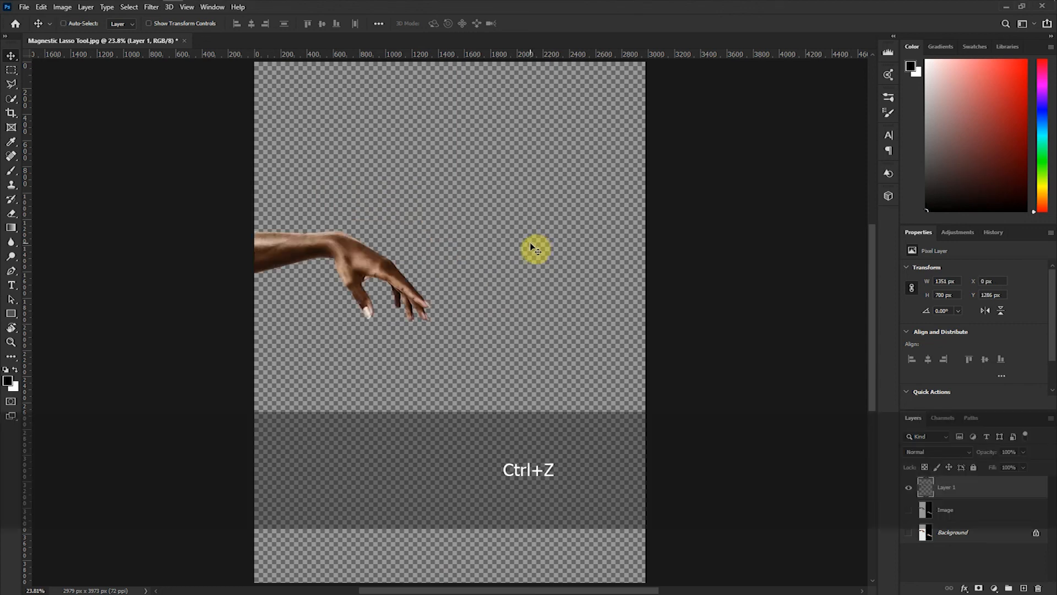
# Step: Undo the arm's move, the hiding of the Image layer and the layer copy, going back to the active arm selection
pyautogui.hotkey('ctrl', 'z')
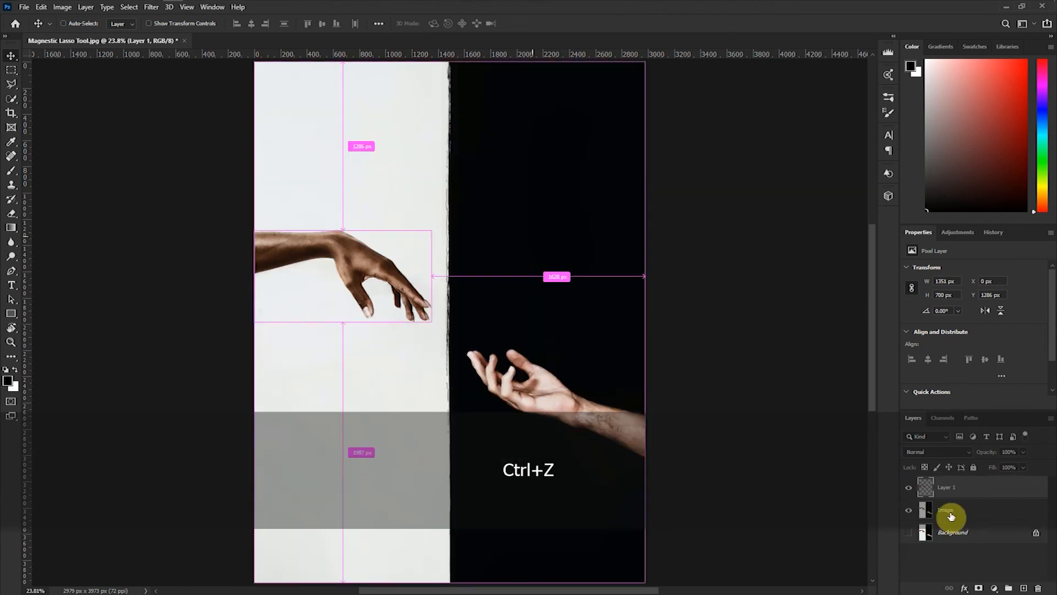
pyautogui.hotkey('ctrl', 'z')
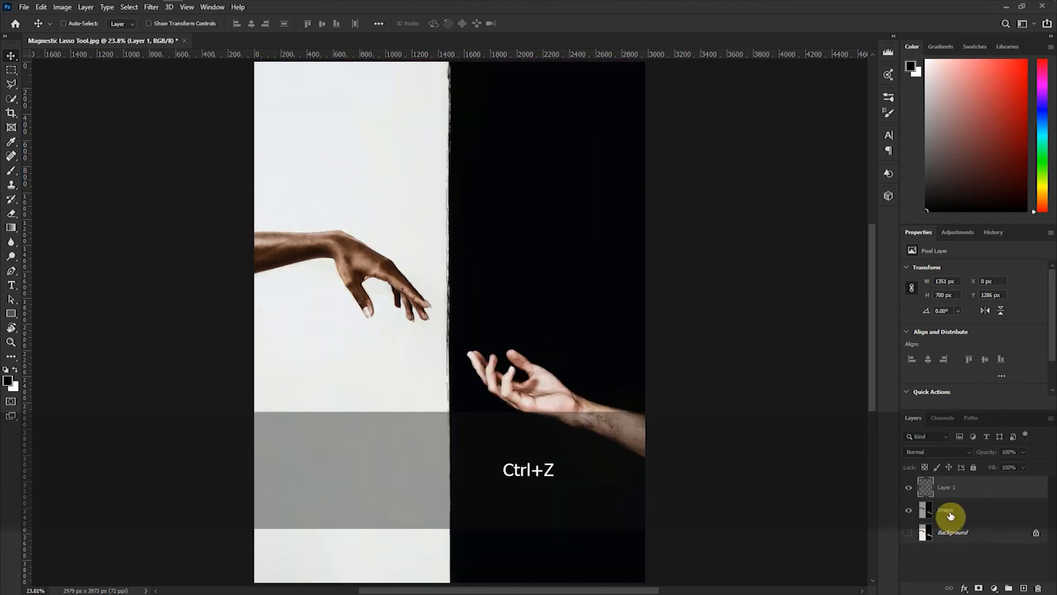
pyautogui.hotkey('ctrl', 'z')
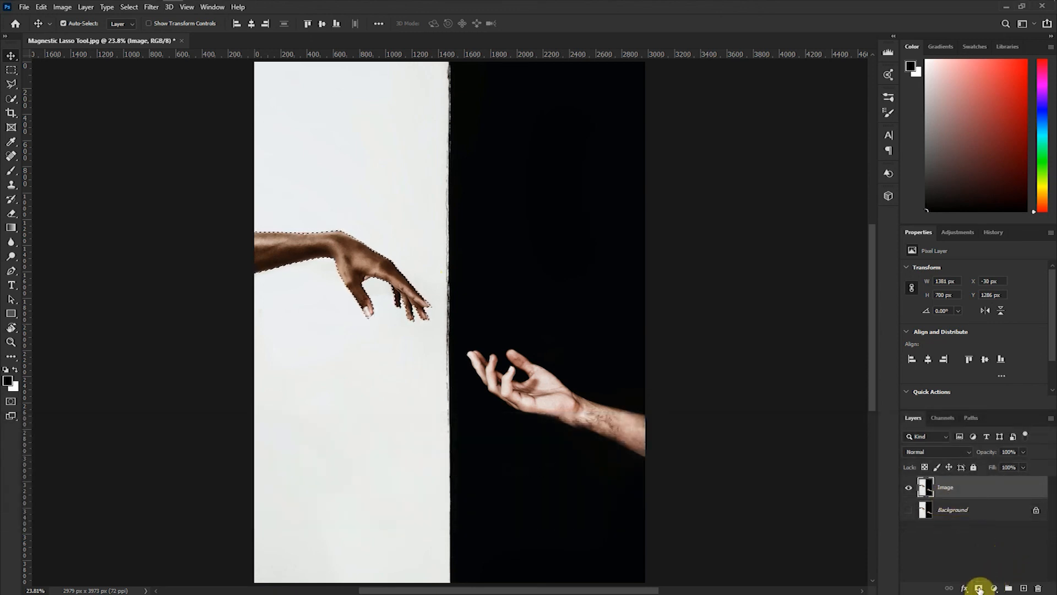
pyautogui.hotkey('ctrl', 'z')
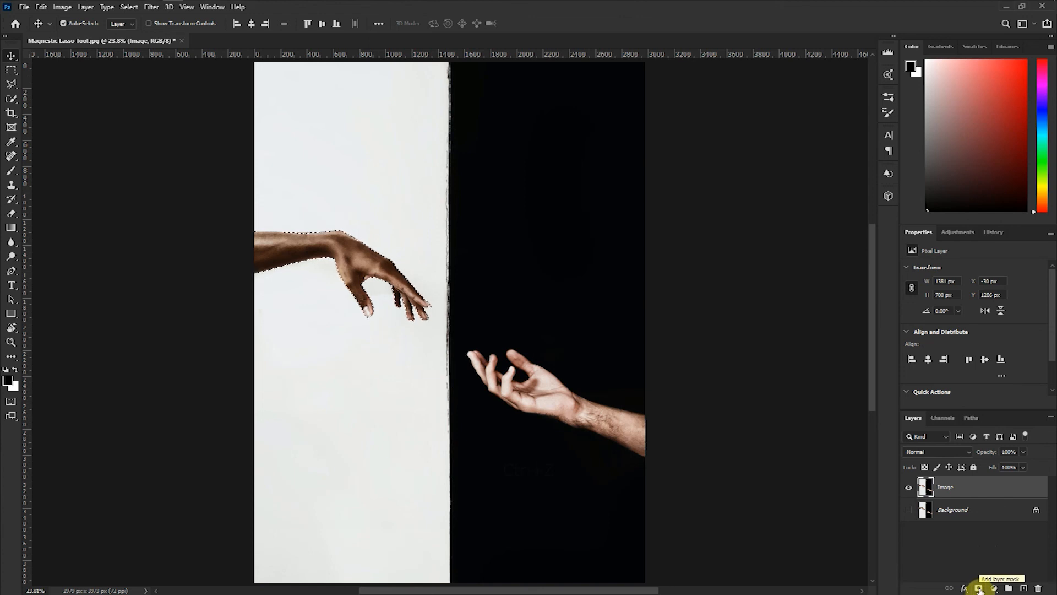
# Step: Add a layer mask to the Image layer from the arm selection and reposition the masked arm, ending at the canvas's left edge
pyautogui.click(979, 588)
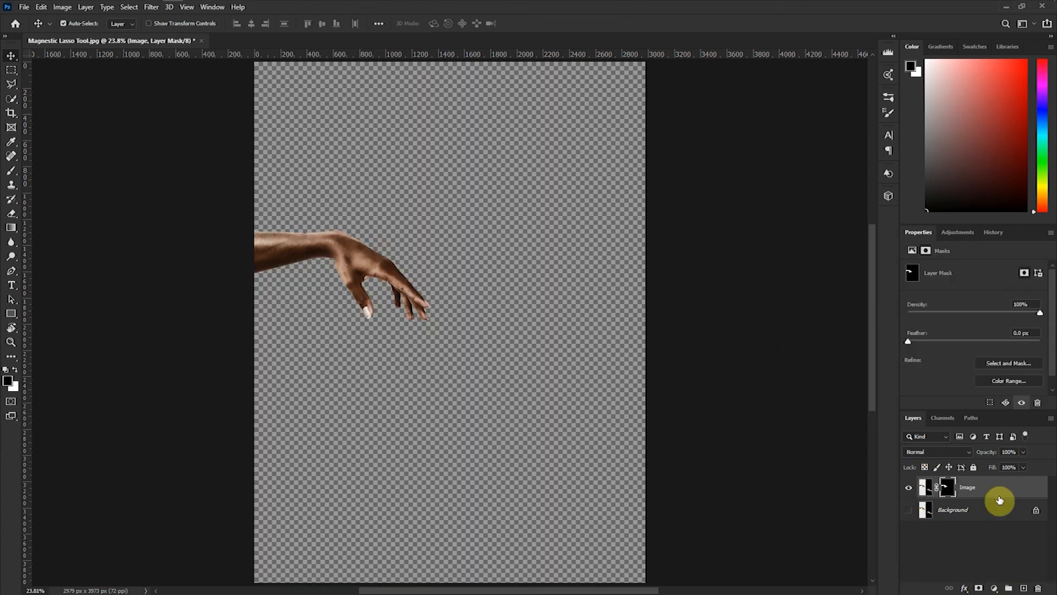
pyautogui.moveTo(269, 256); pyautogui.dragTo(417, 194)
pyautogui.click(457, 210)
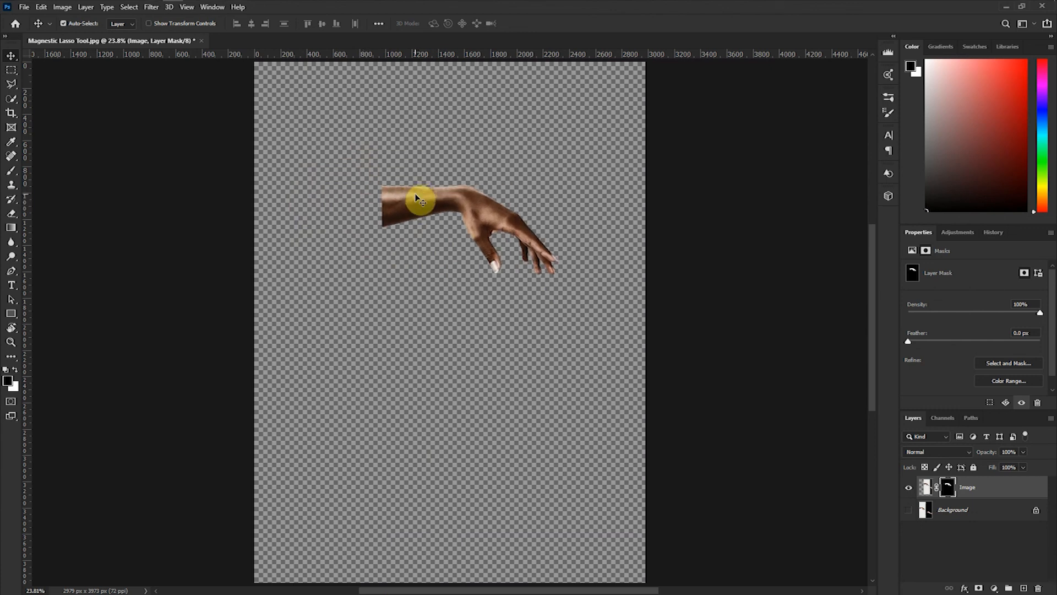
pyautogui.moveTo(415, 195); pyautogui.dragTo(294, 193)
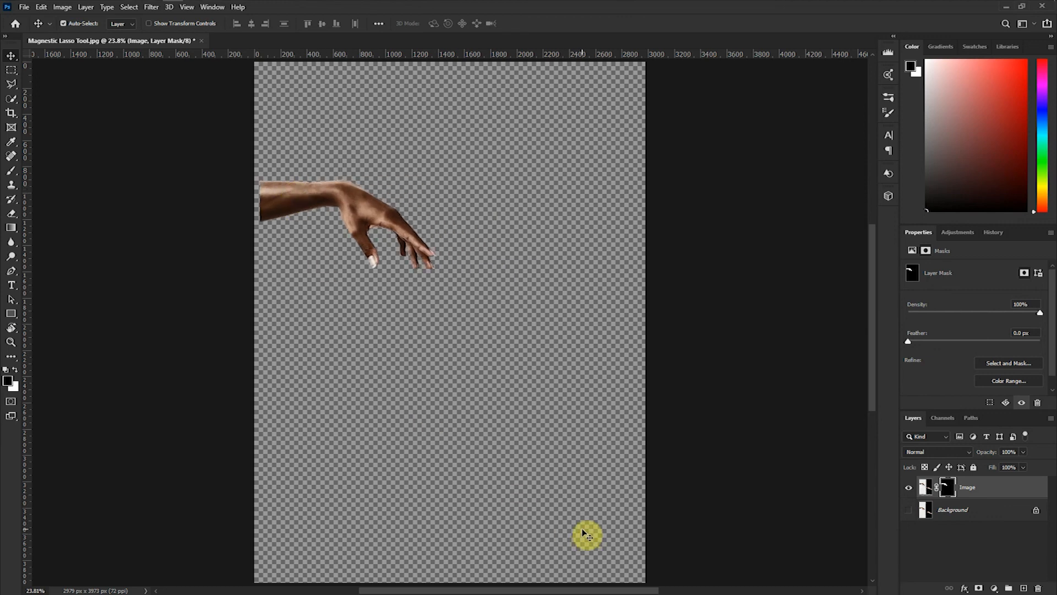
pyautogui.moveTo(337, 208); pyautogui.dragTo(330, 250)
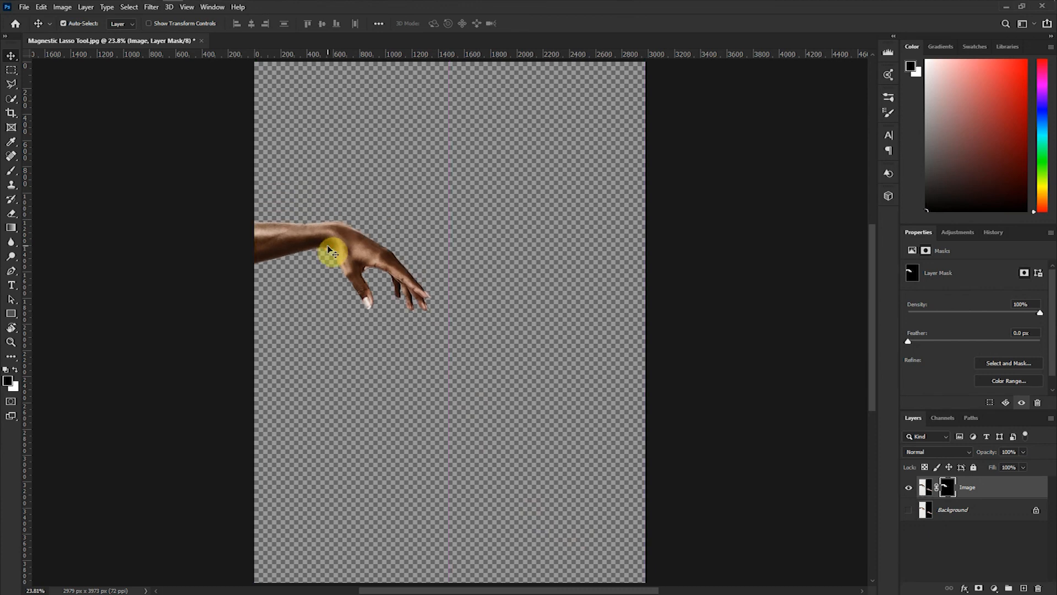